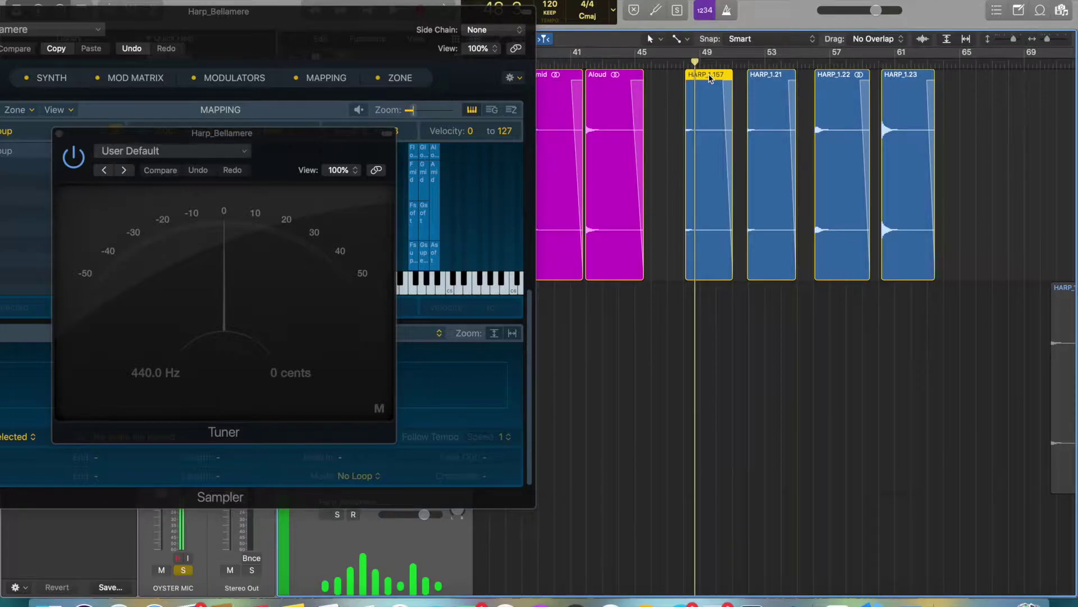
- Rename regions HARP_1.157 and HARP_1.21 to Bsupersoft and Bsoft
right_click(710, 76)
mouse_move(809, 250)
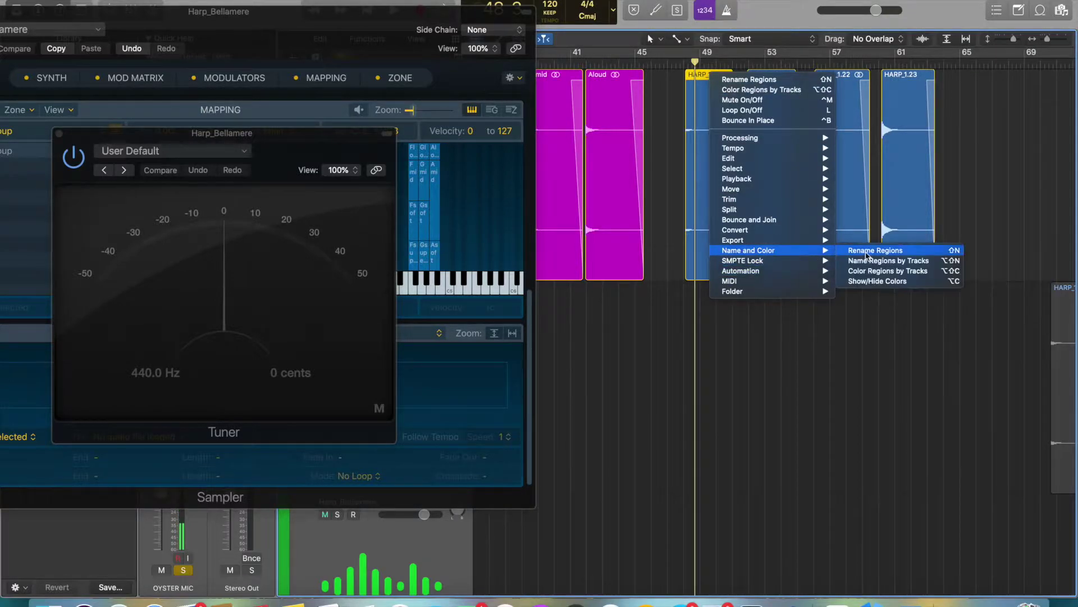
left_click(867, 256)
type("B")
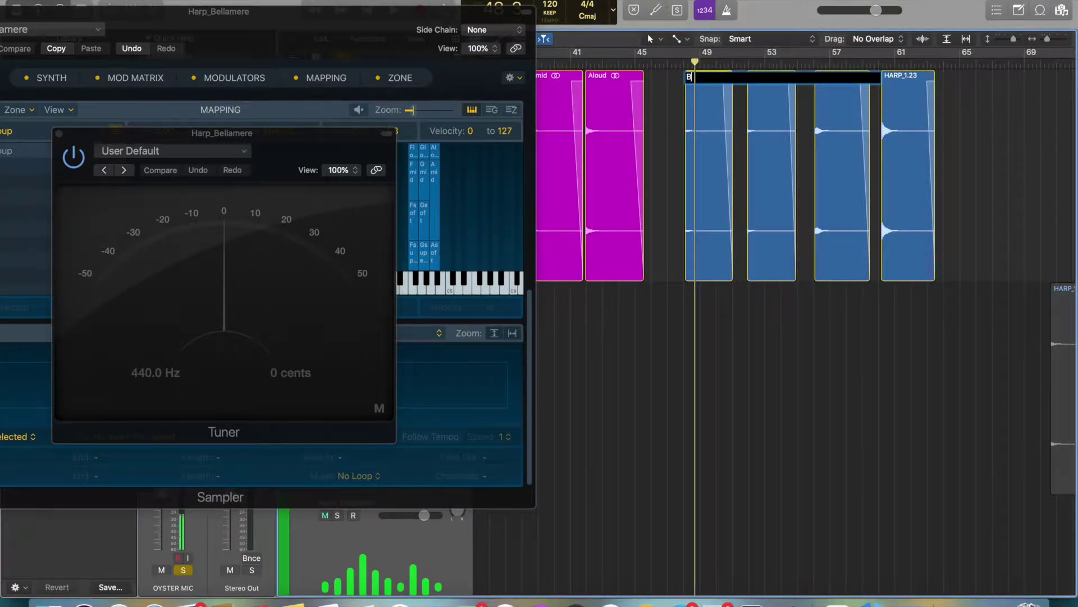
type("lupersoft")
key("Return")
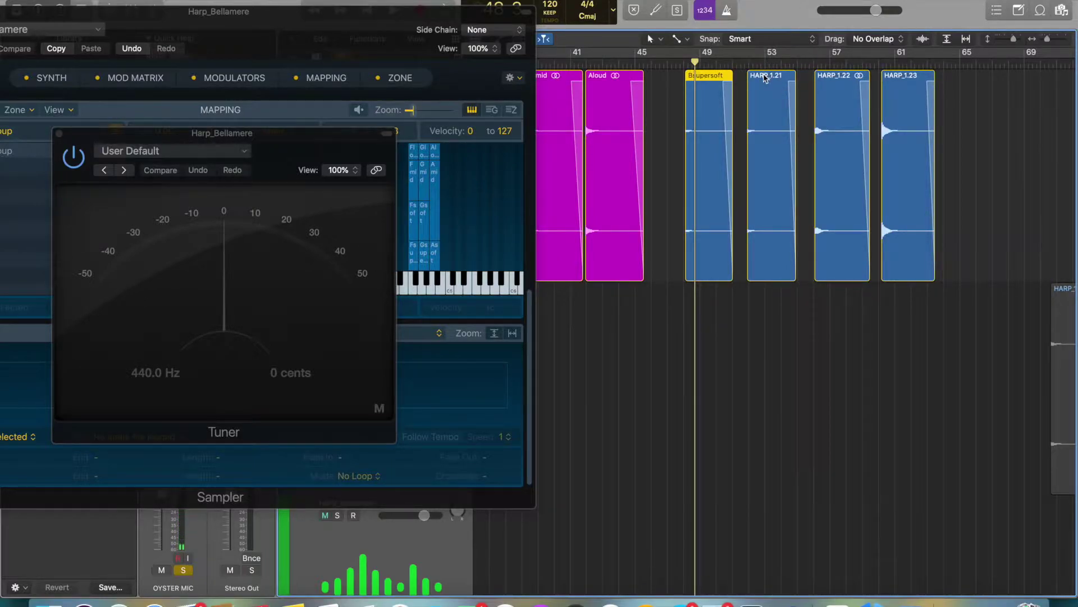
right_click(765, 78)
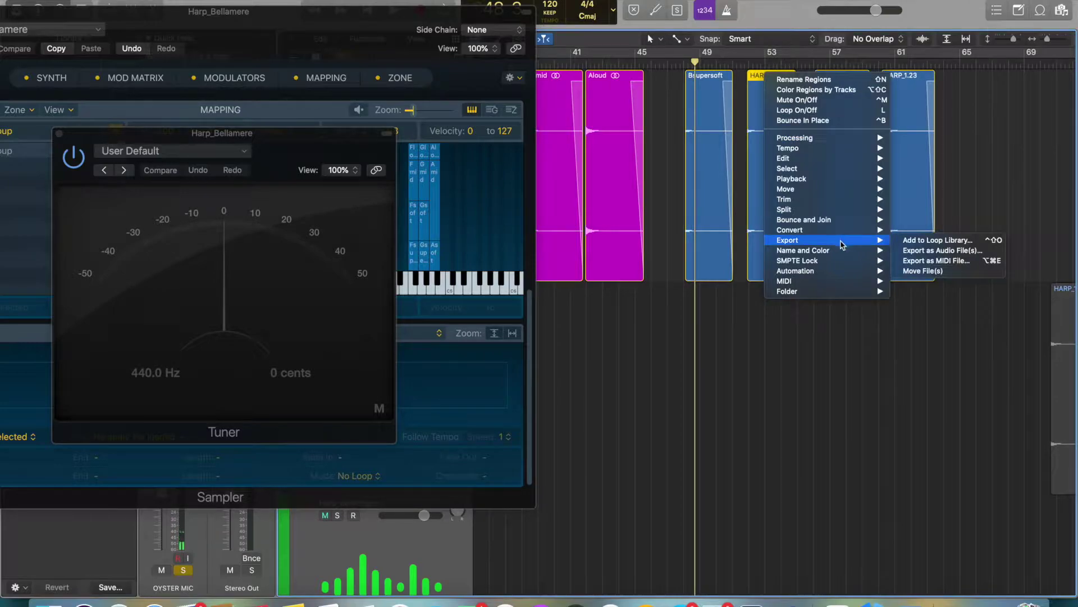
mouse_move(865, 253)
left_click(904, 251)
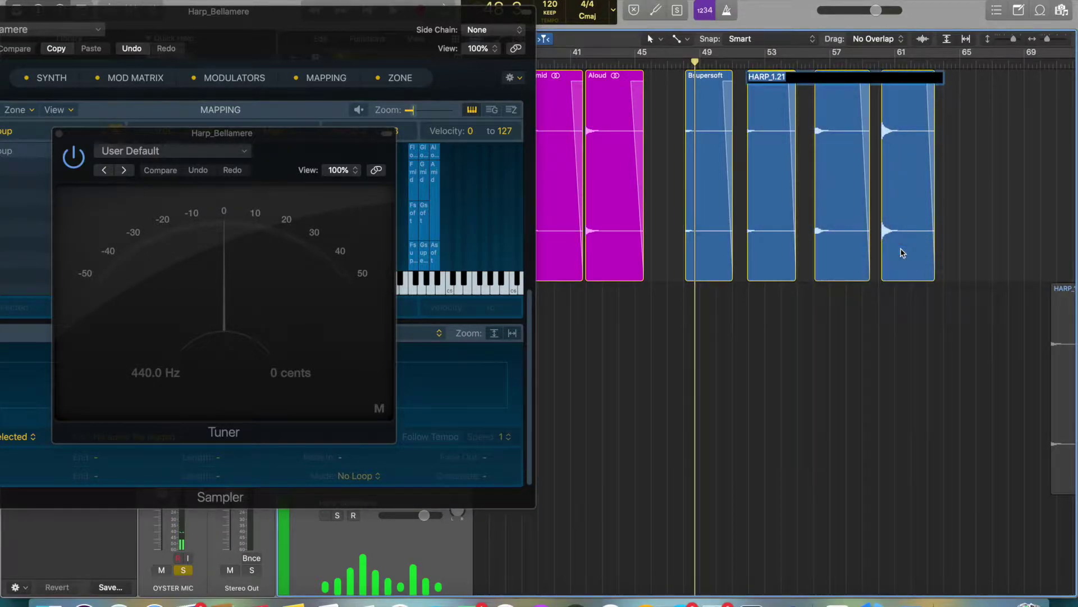
type("Bsoft")
key("Return")
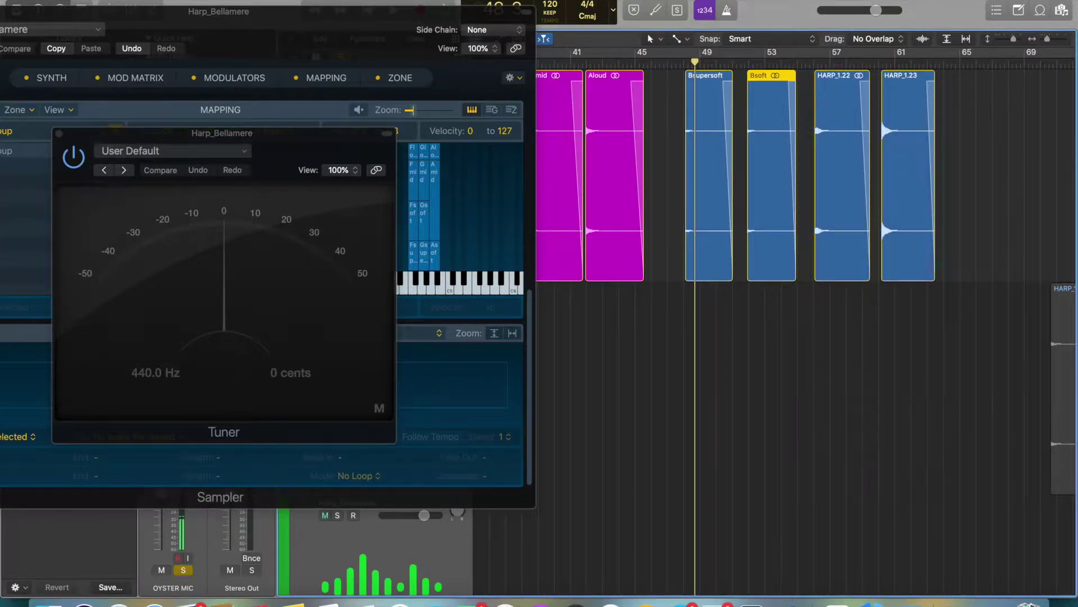
- Rename regions HARP_1.22 and HARP_1.23 to Bmid and Bloud
right_click(844, 80)
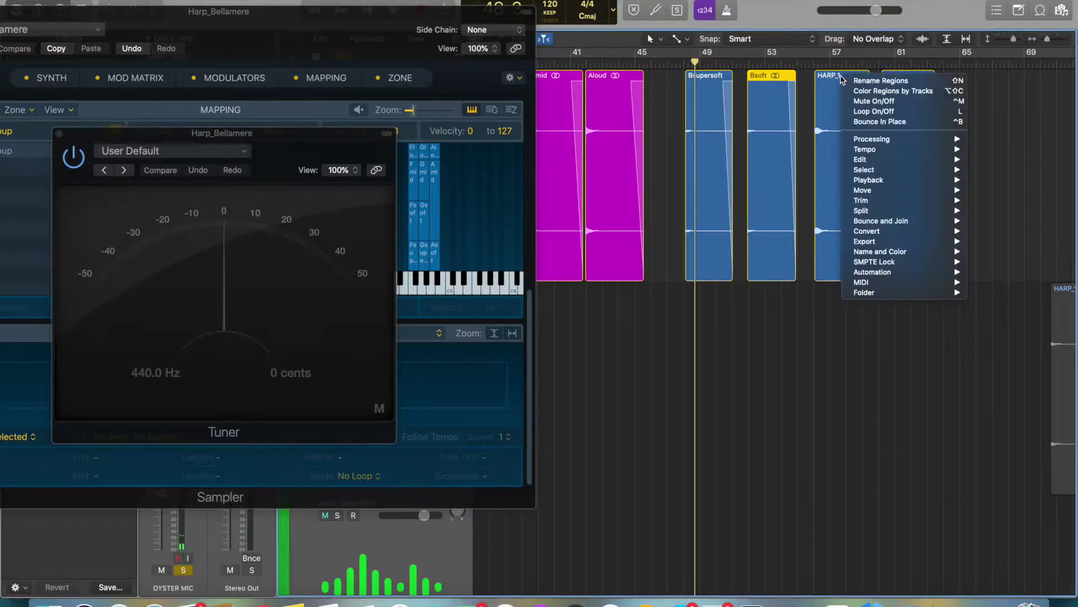
mouse_move(893, 252)
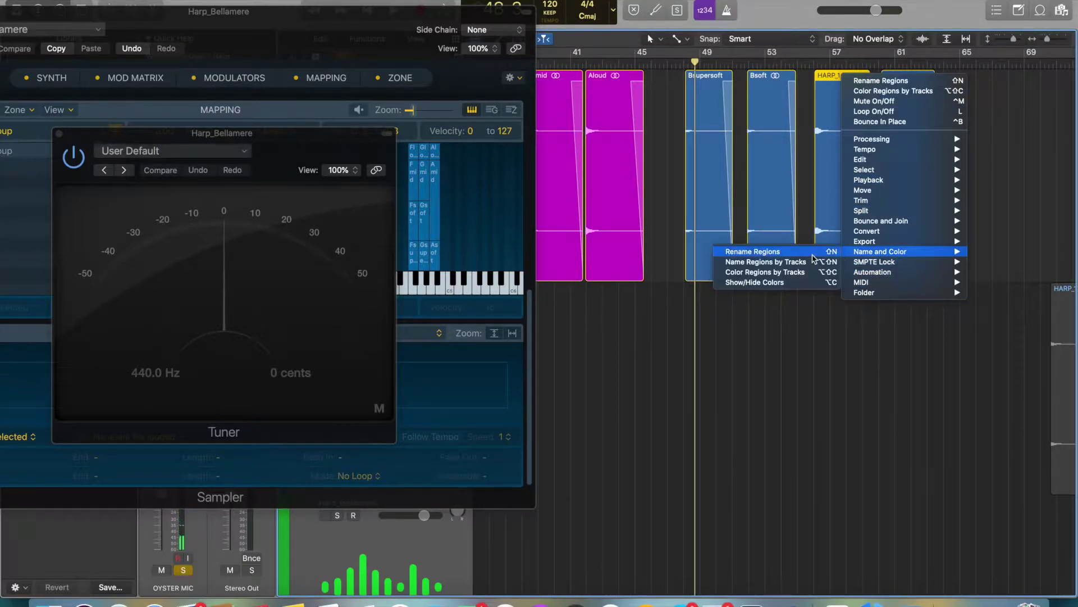
left_click(813, 253)
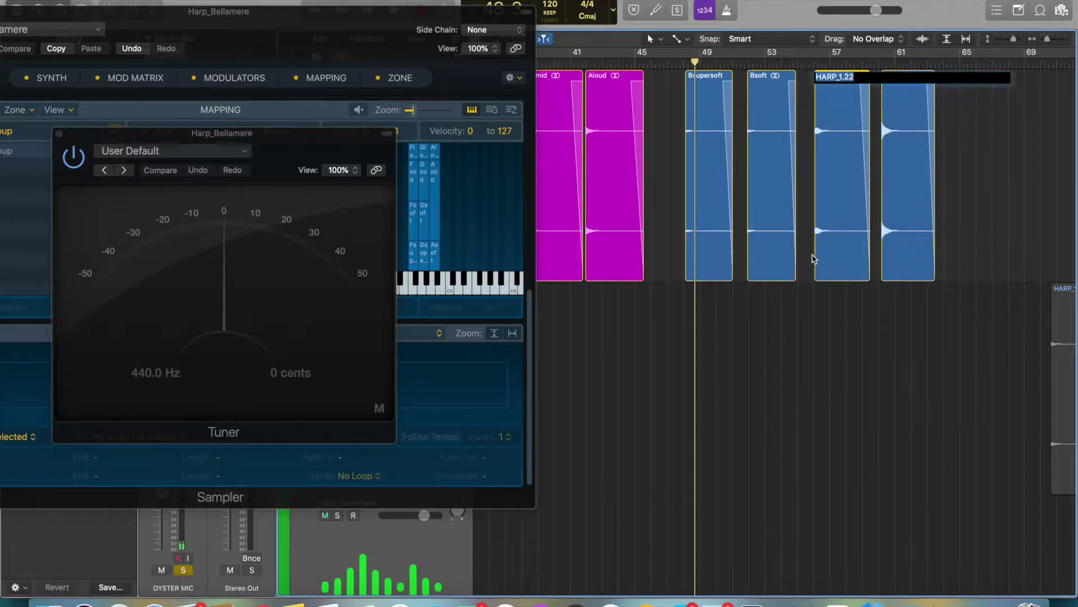
type("Bmid")
key("Return")
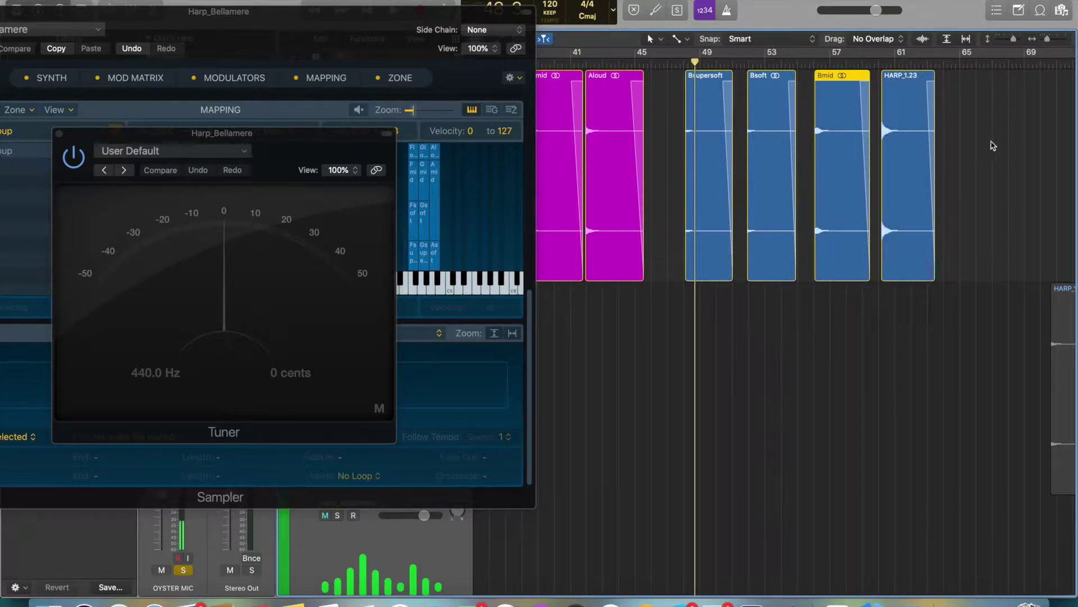
right_click(900, 73)
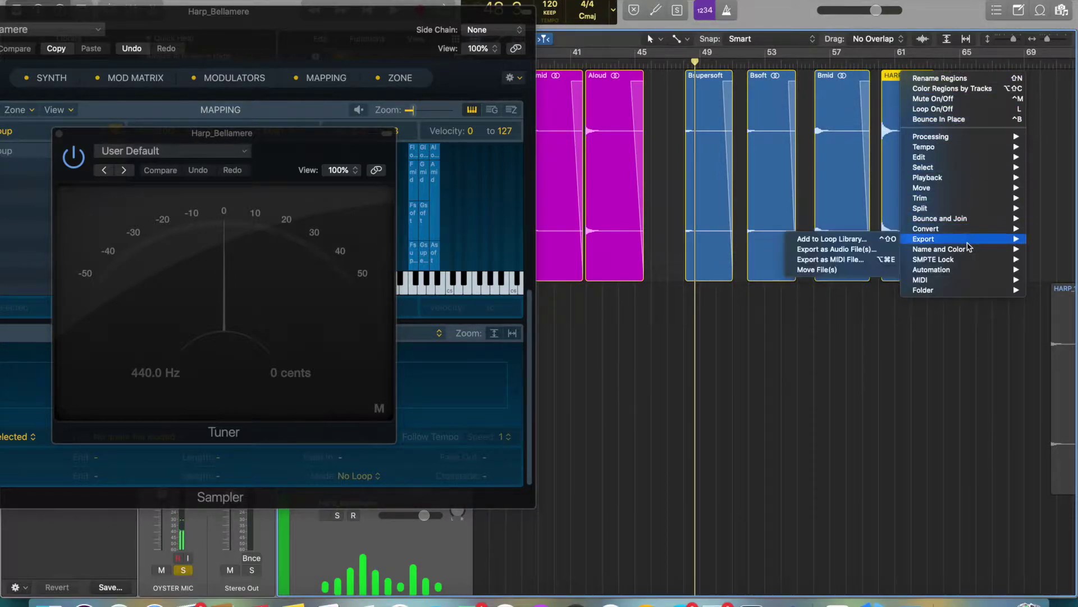
left_click(815, 249)
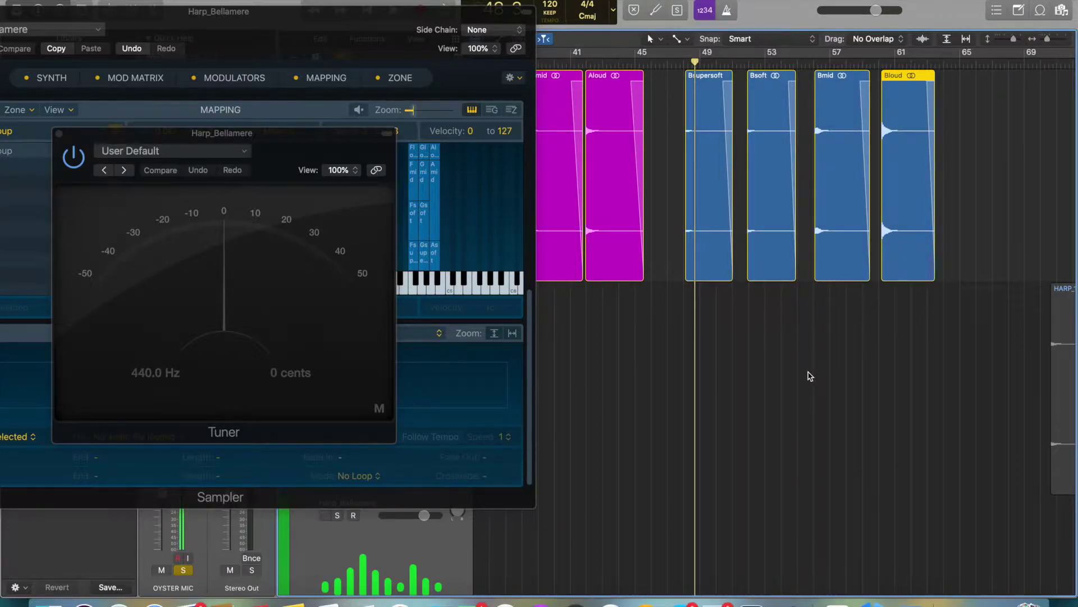
type("Bloud")
key("Return")
- Close the Tuner and drop Bsupersoft, Bsoft and Bloud onto B4–C5, Bloud at velocity 111–127
left_click(58, 133)
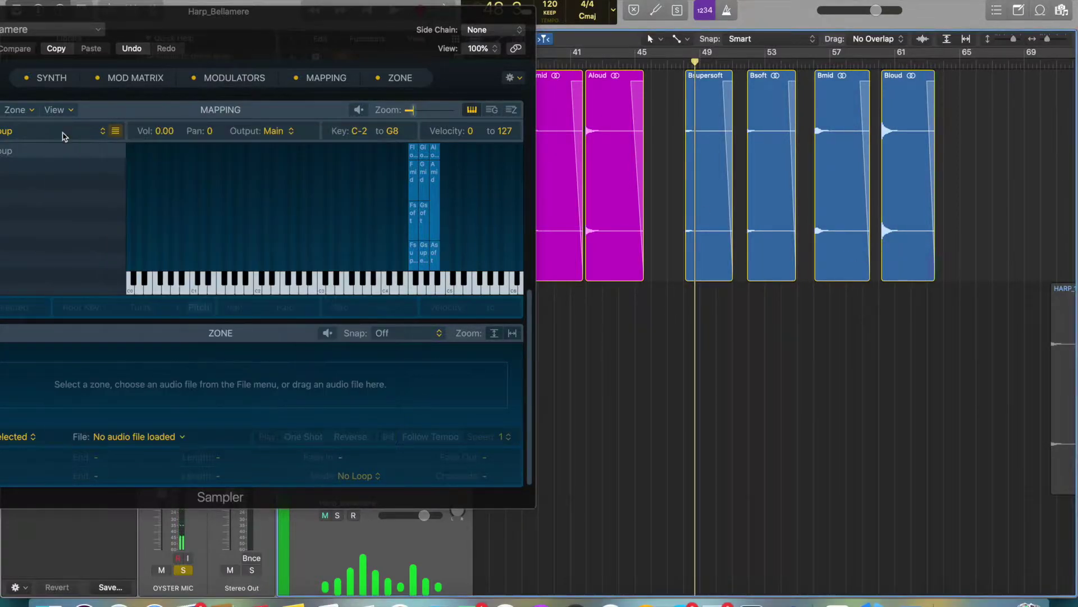
left_click_drag(717, 221, 445, 260)
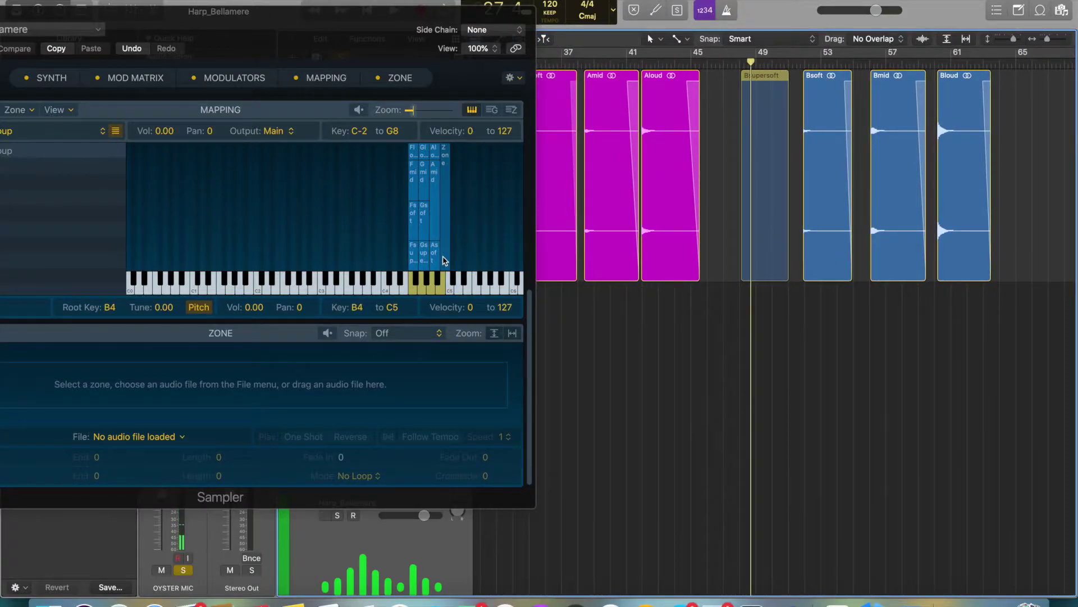
left_click_drag(445, 260, 445, 261)
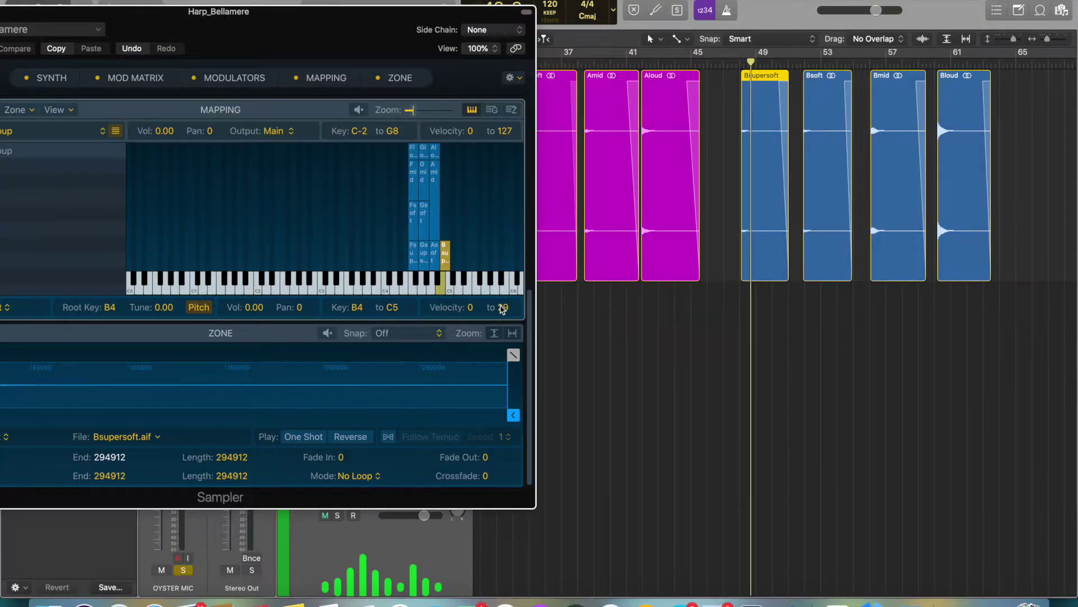
left_click_drag(841, 197, 445, 217)
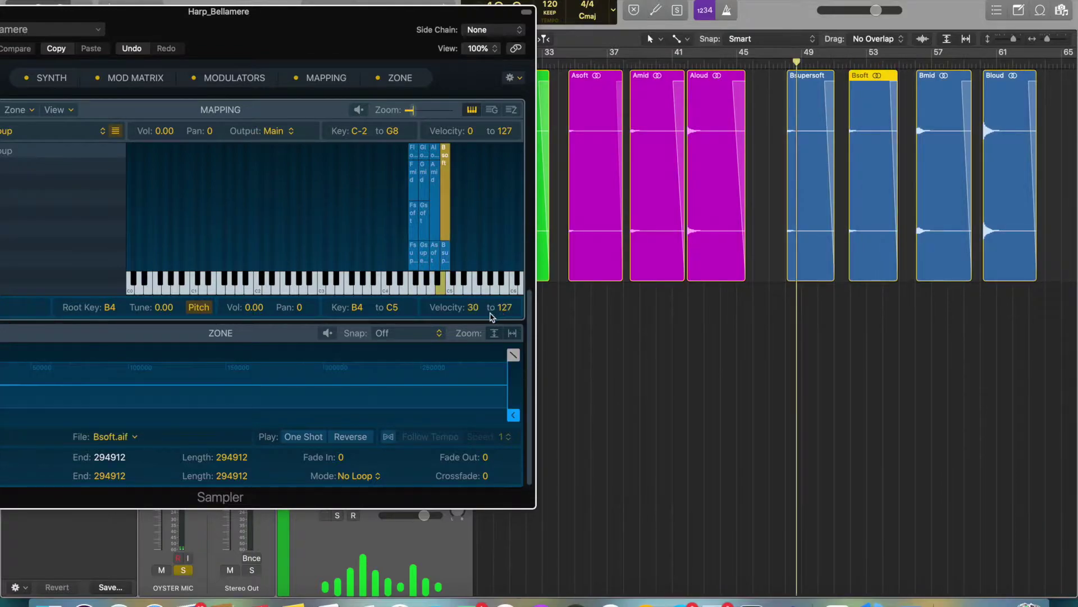
left_click_drag(503, 313, 502, 401)
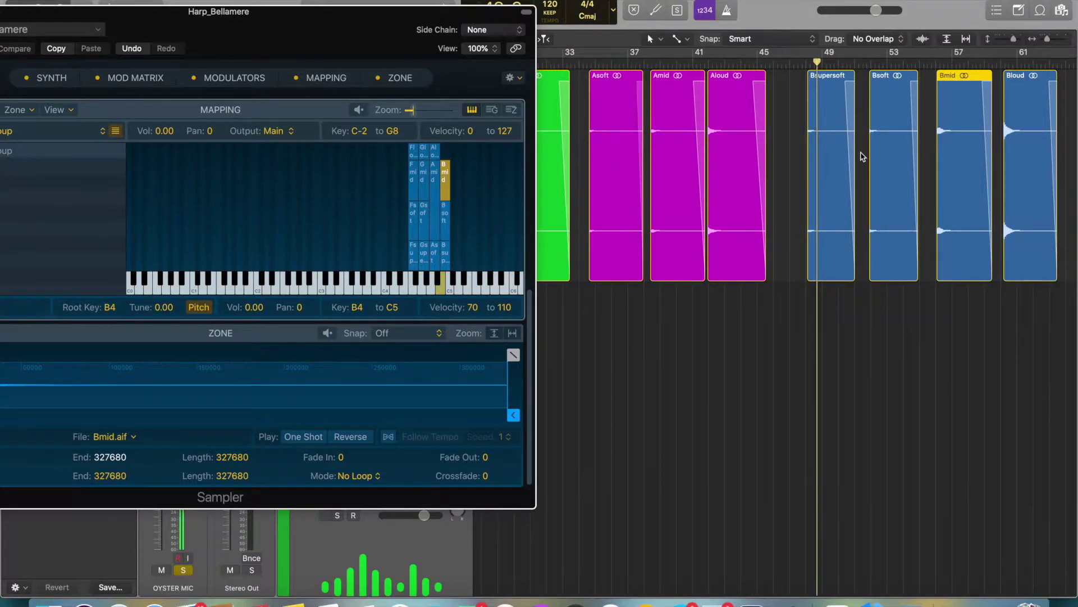
left_click_drag(1024, 168, 445, 153)
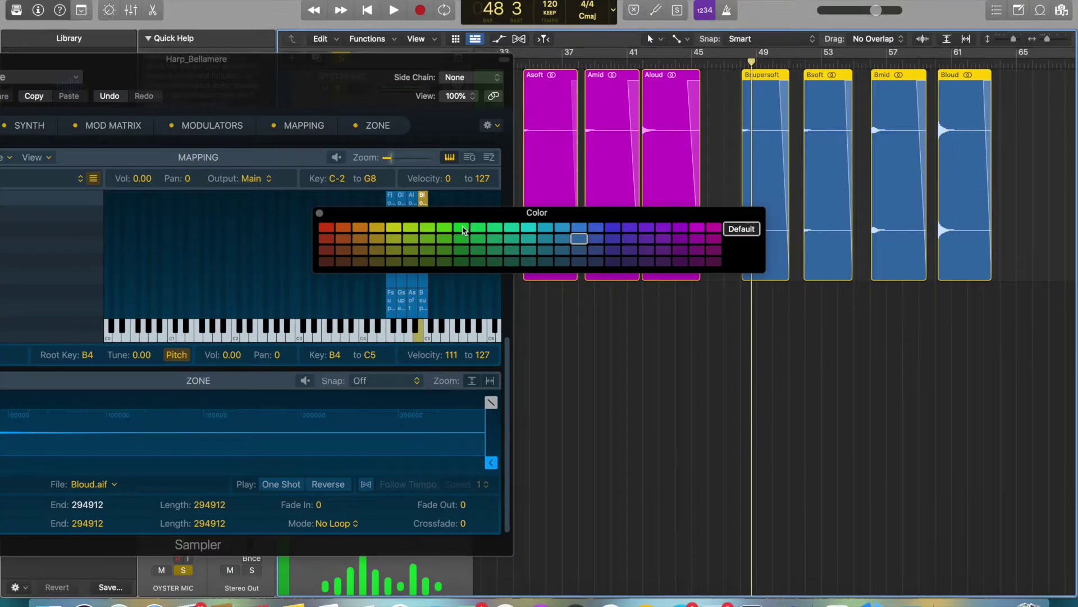
left_click(461, 228)
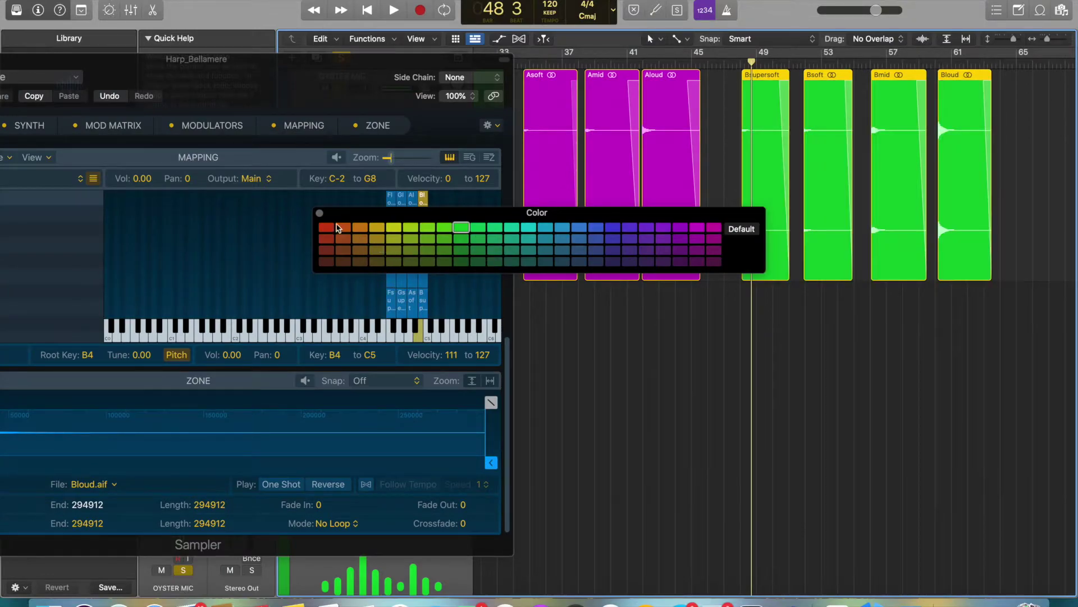
left_click(319, 213)
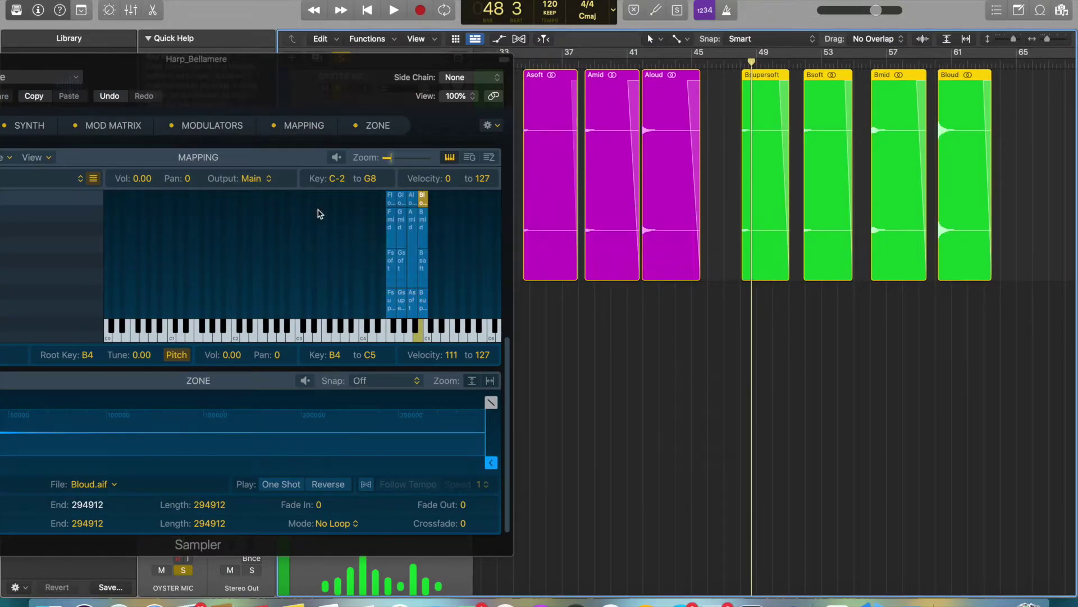
scroll(648, 322, "down", 5)
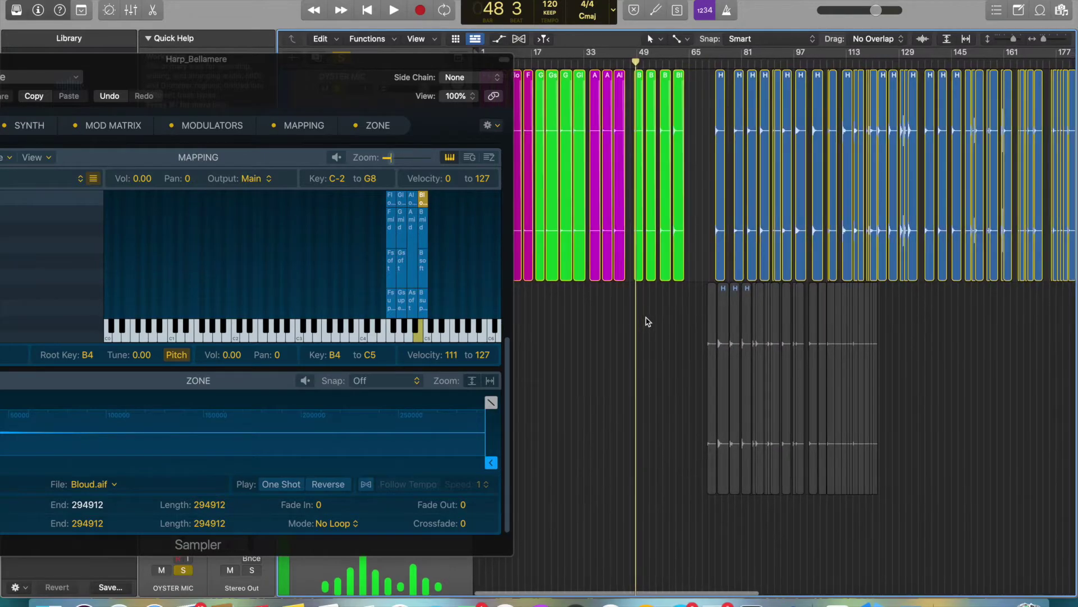
left_click_drag(399, 66, 301, 143)
scroll(538, 173, "up", 8)
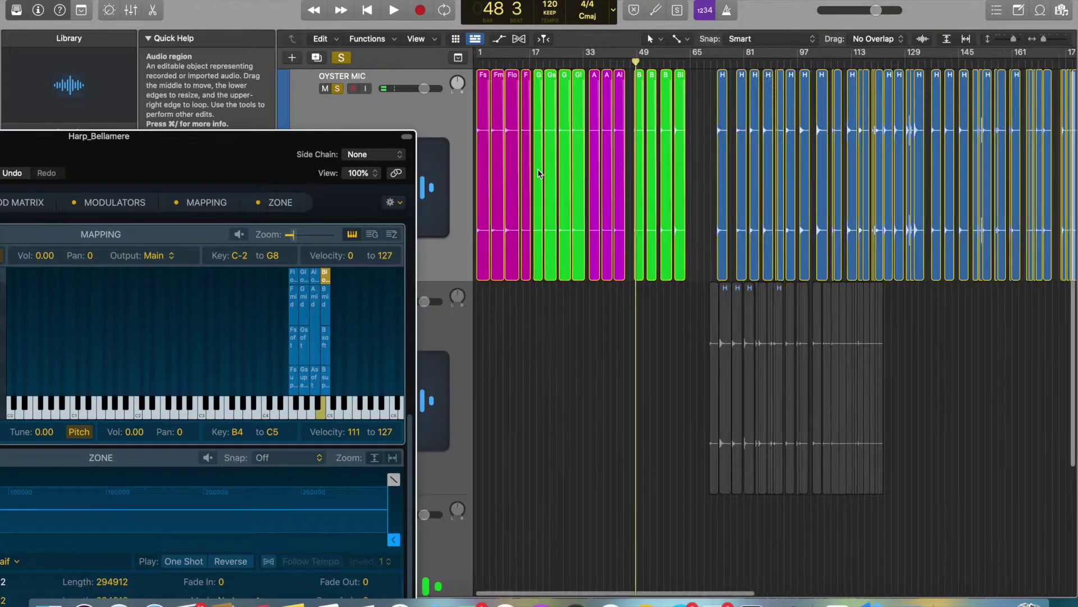
scroll(538, 173, "left", 2)
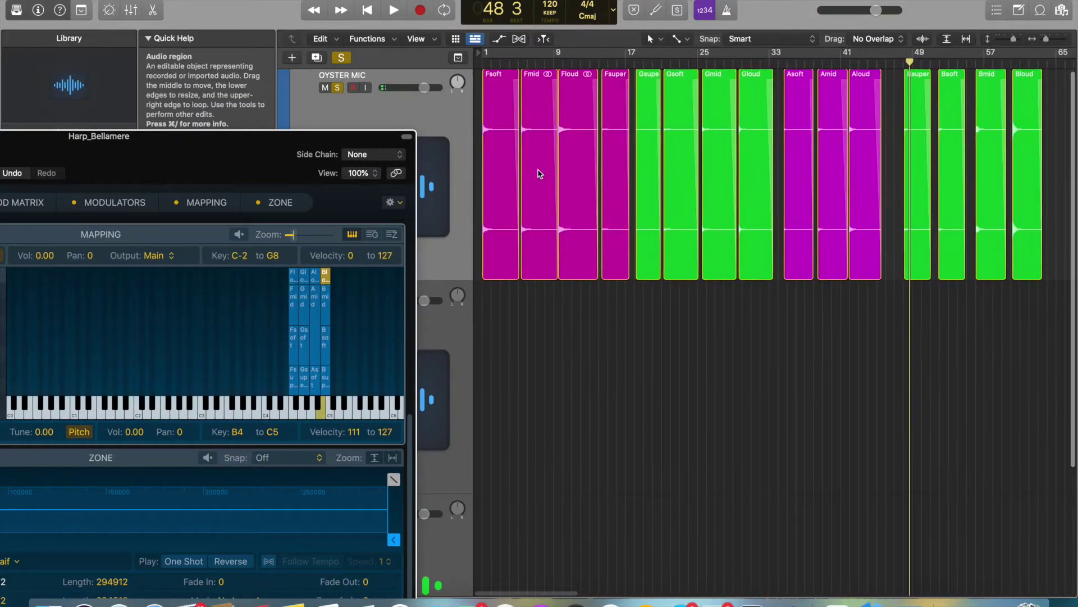
scroll(538, 173, "down", 1)
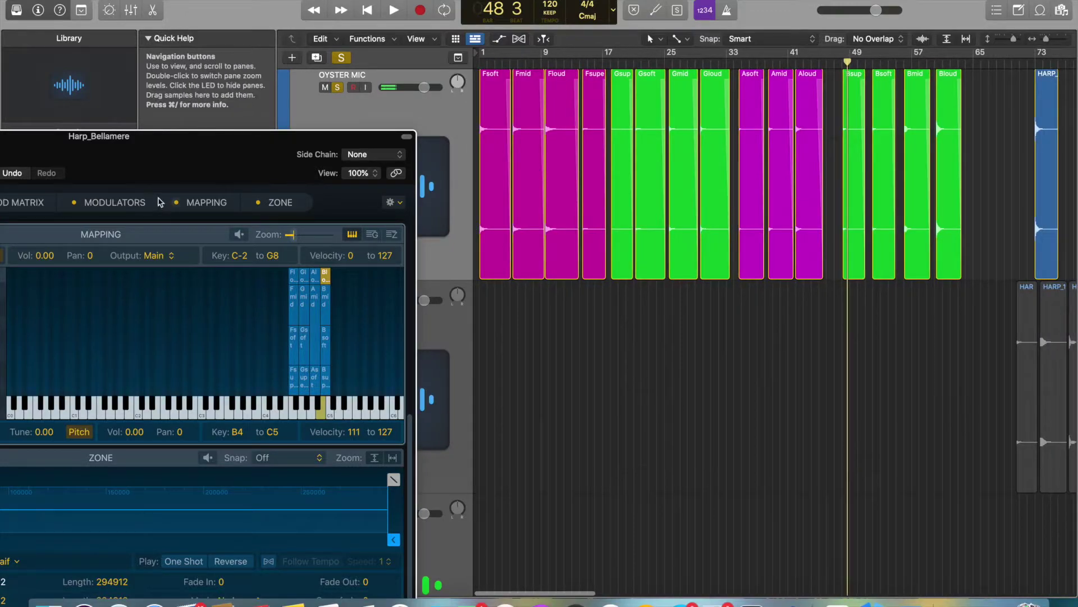
left_click_drag(180, 160, 627, 44)
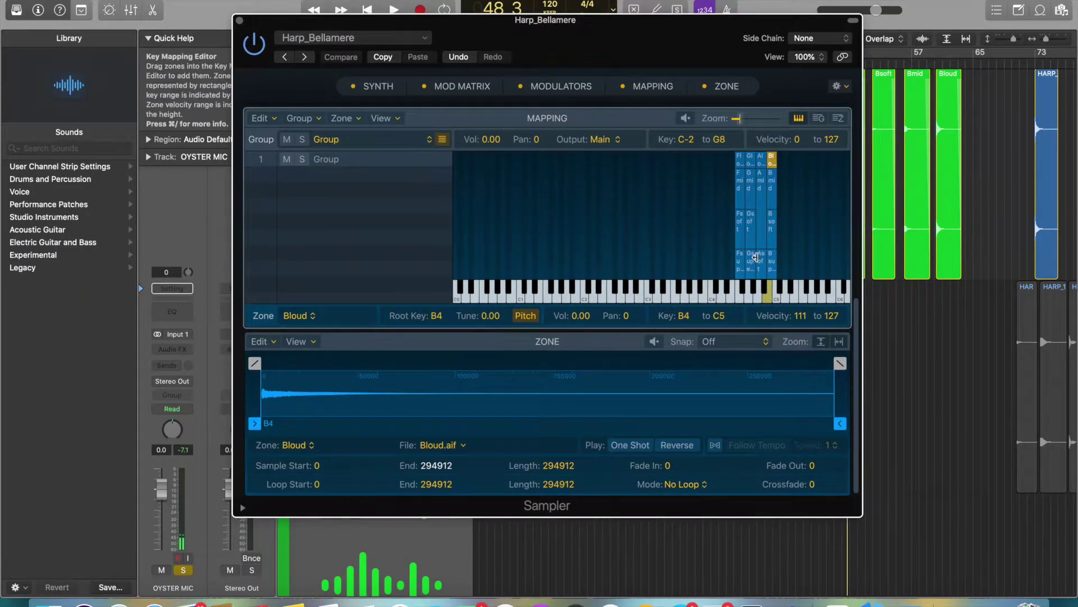
- Retune the Bsupersoft zone with Edit > Retune
left_click(771, 265)
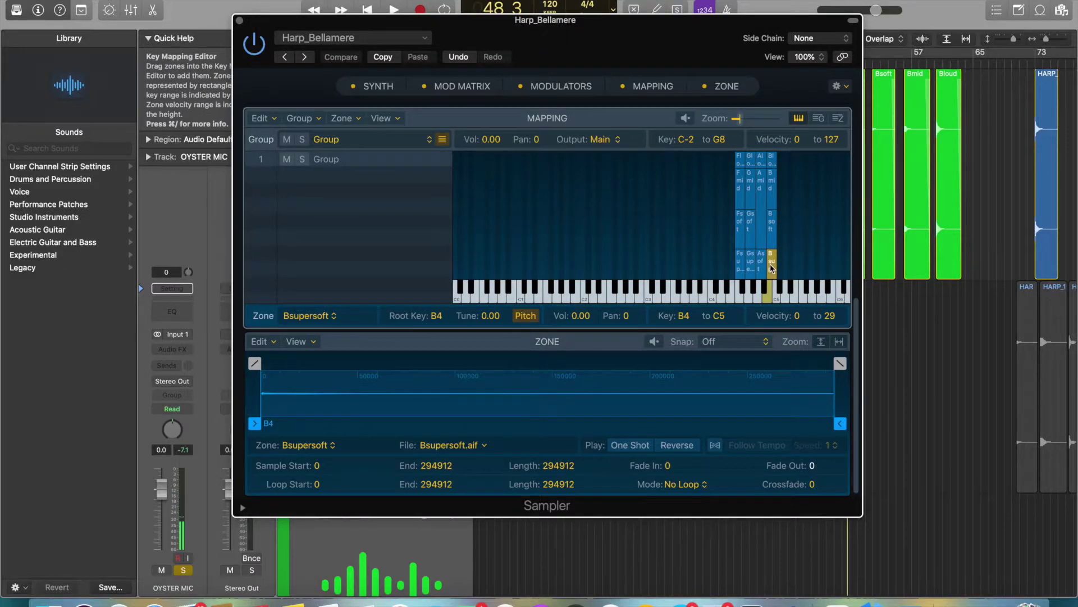
left_click(274, 342)
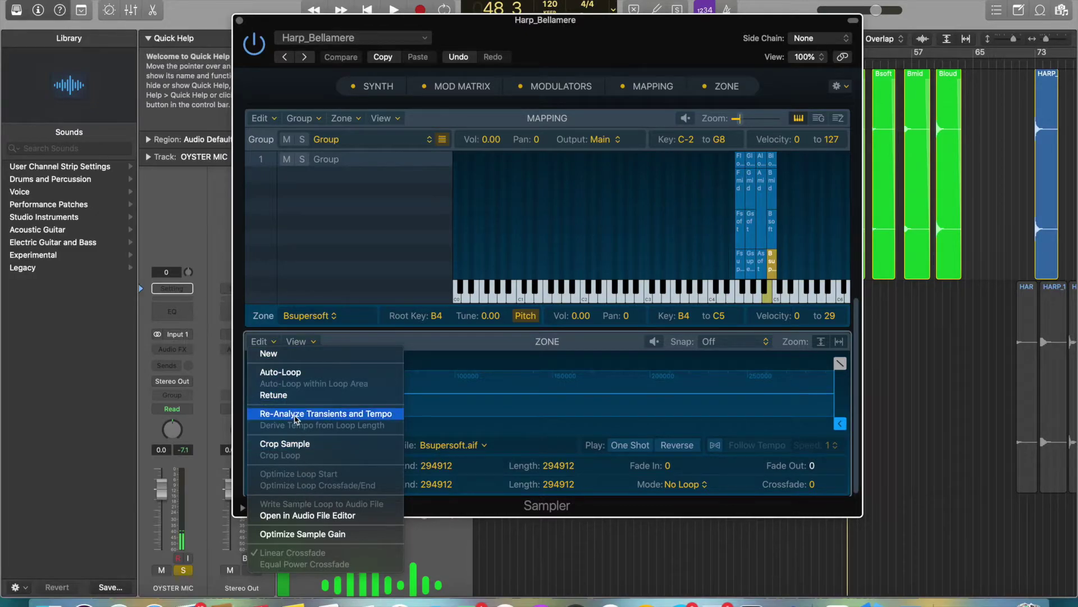
left_click(293, 396)
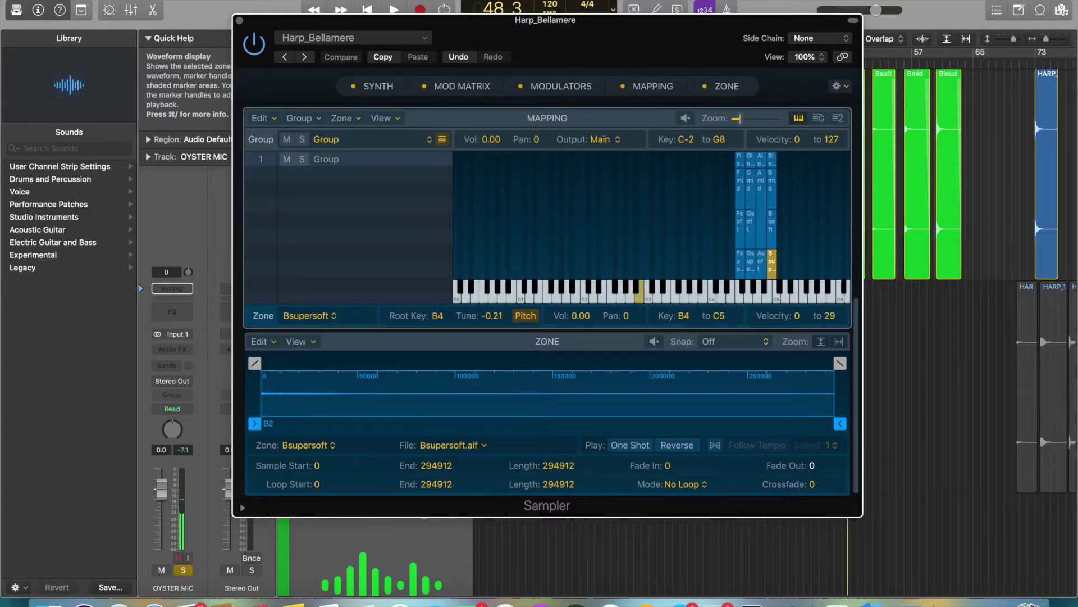
- Retune the Bsoft zone and set its root key back to B4
left_click(772, 238)
left_click(266, 342)
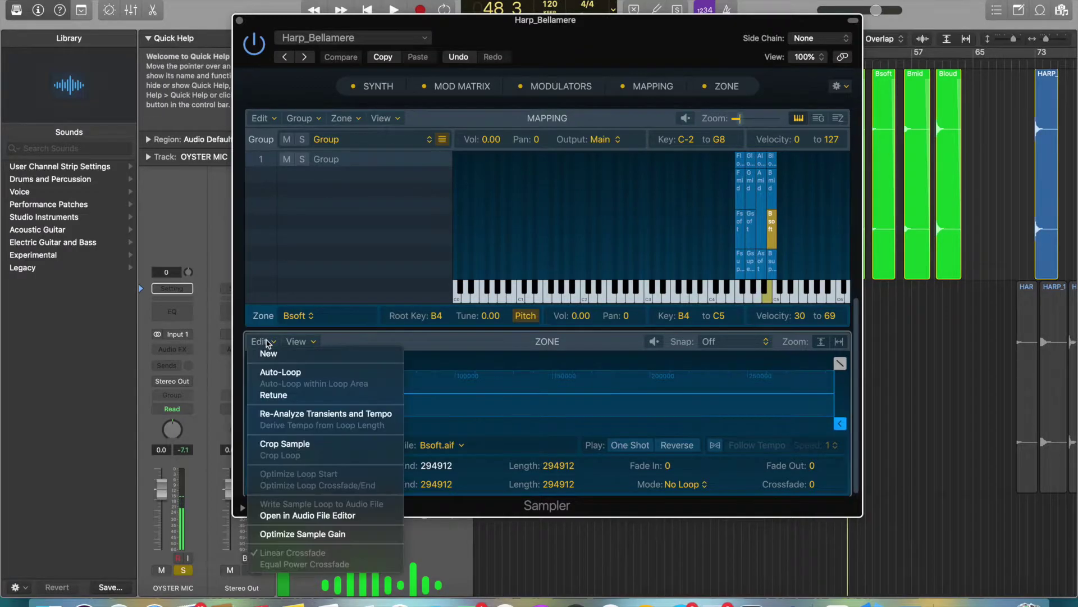
left_click(275, 395)
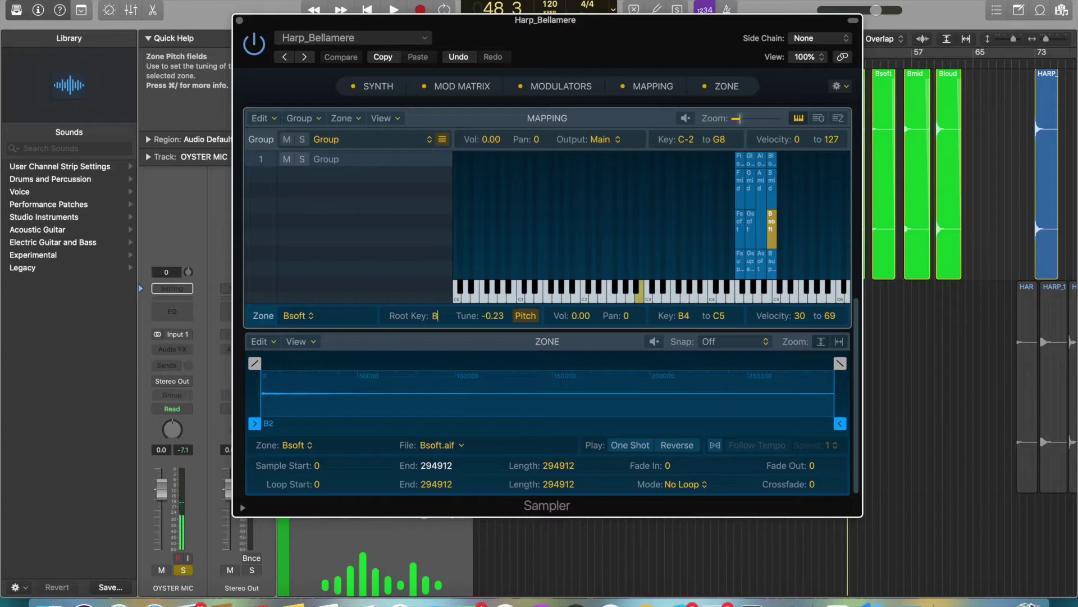
type("B4")
key("Return")
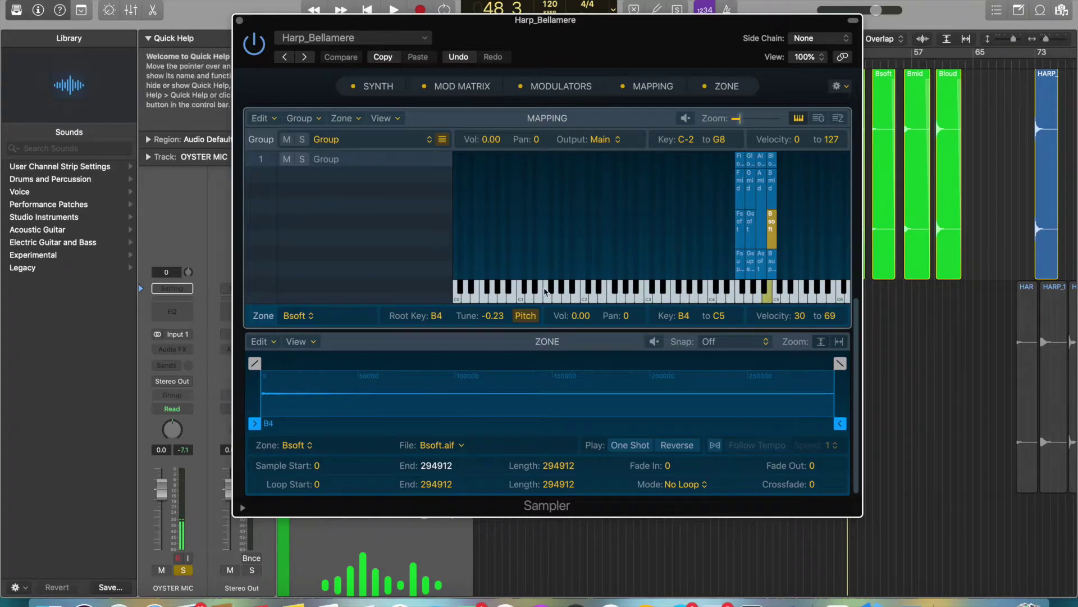
- Retune the Bmid zone and begin editing its root key
left_click(774, 191)
left_click(264, 342)
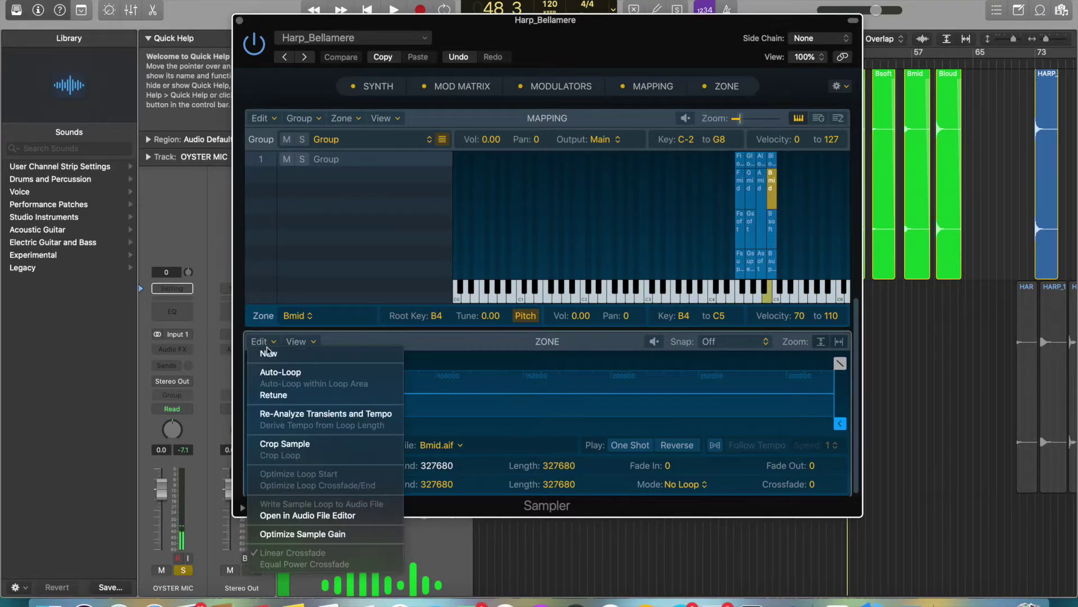
left_click(275, 395)
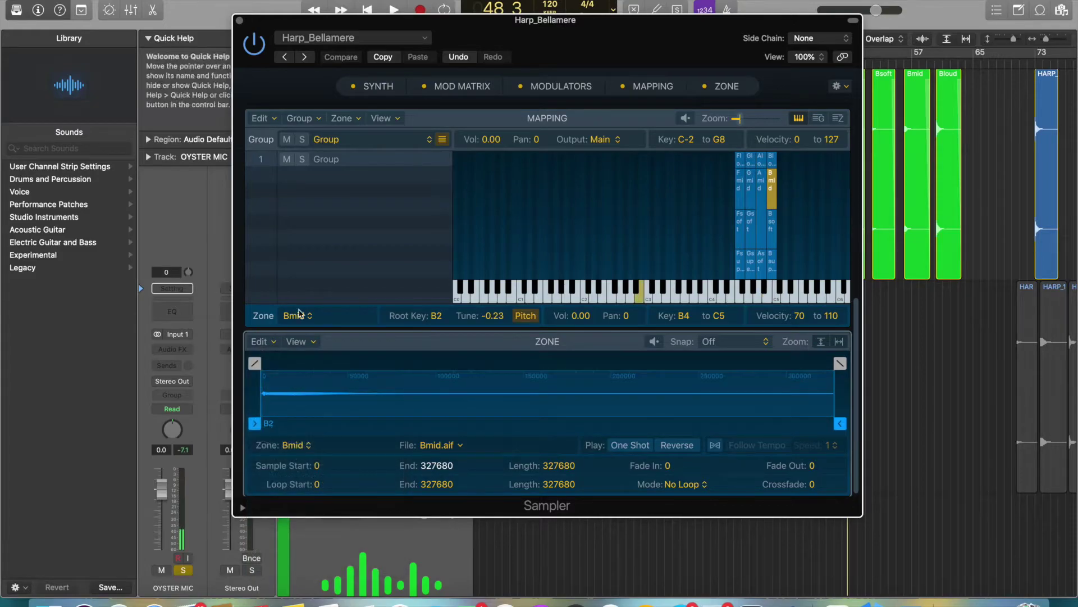
left_click(435, 313)
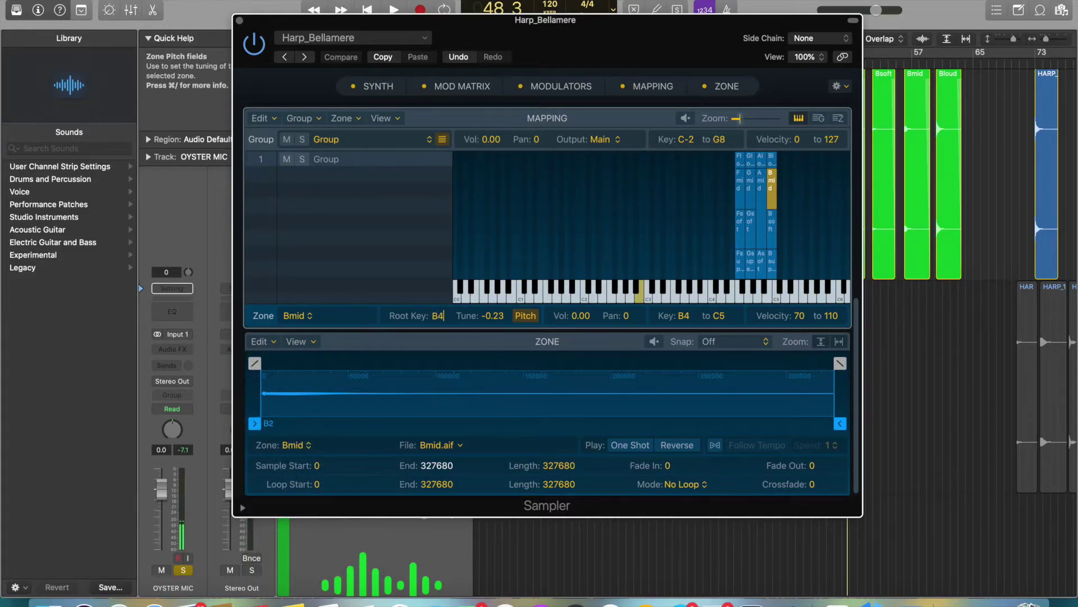
- Confirm Bmid's root key B4, extend all B zones to C5, and audition B4 softly and louder
left_click(662, 291)
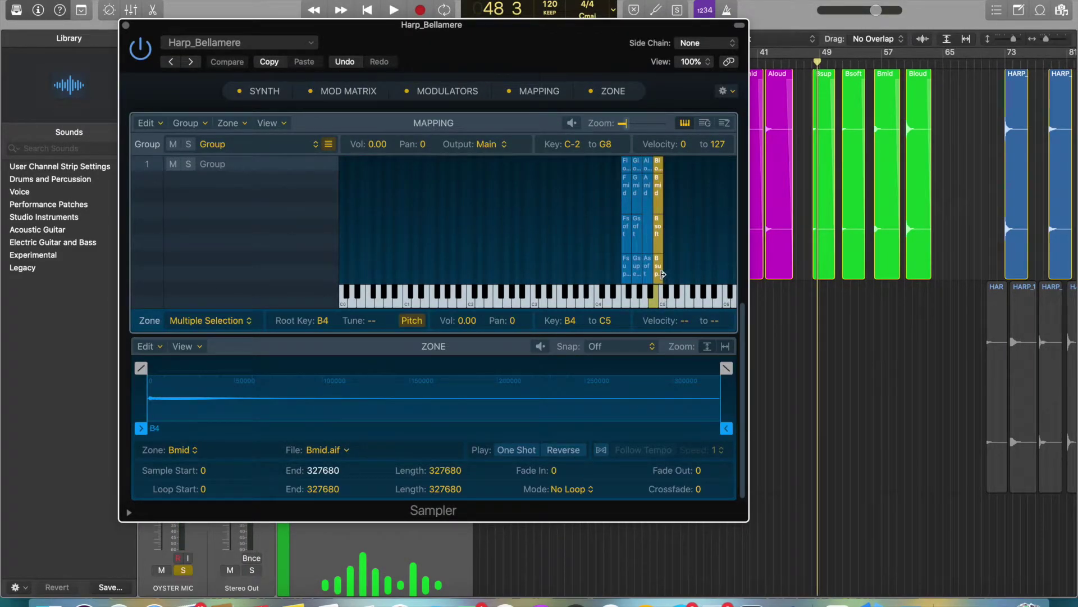
left_click_drag(659, 273, 655, 273)
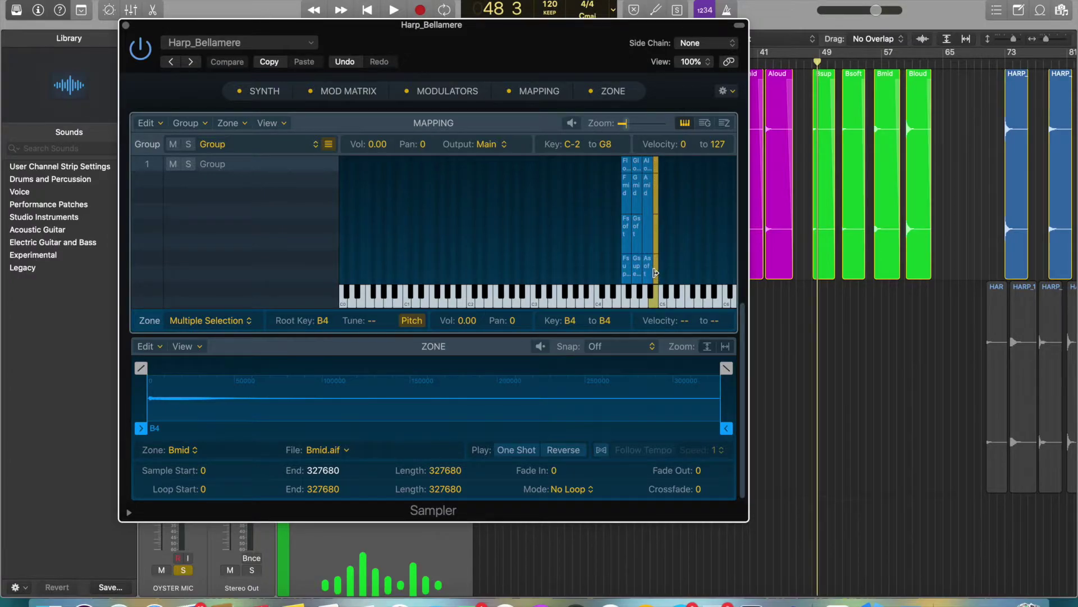
left_click_drag(657, 273, 660, 272)
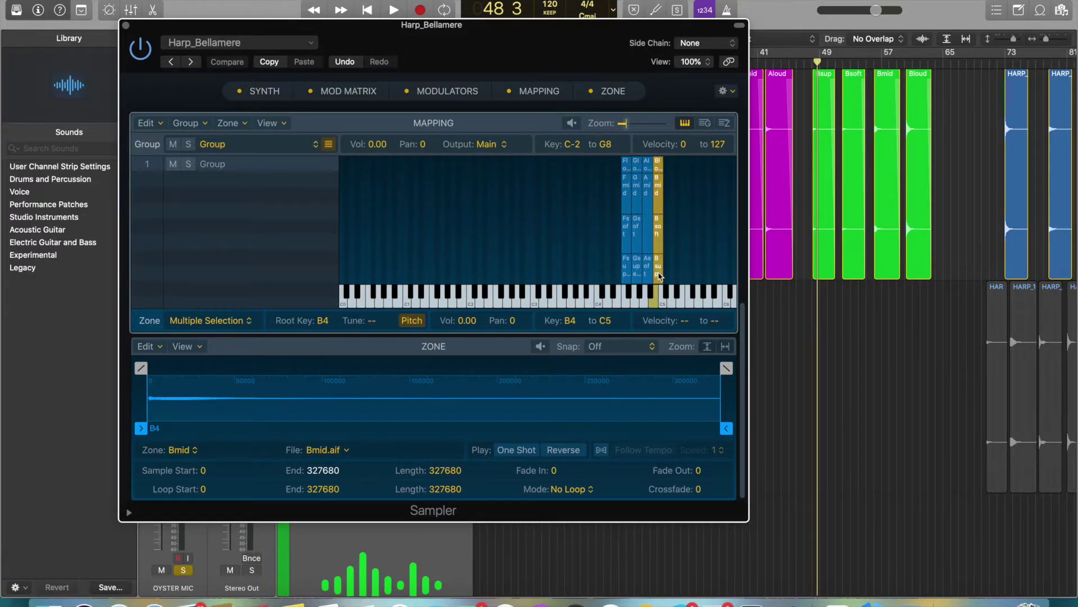
left_click(663, 305)
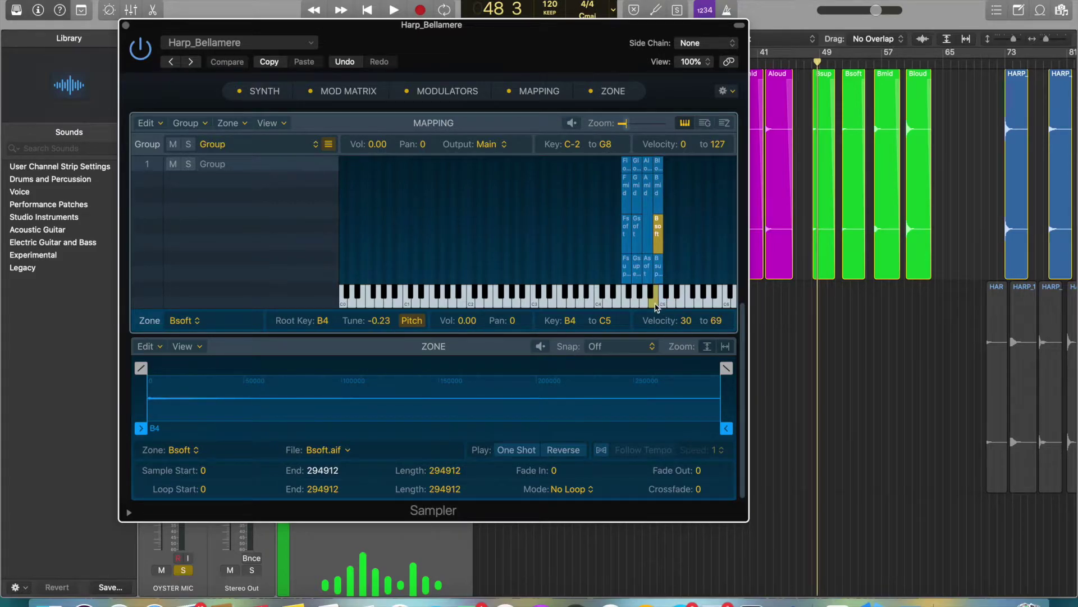
left_click(656, 306)
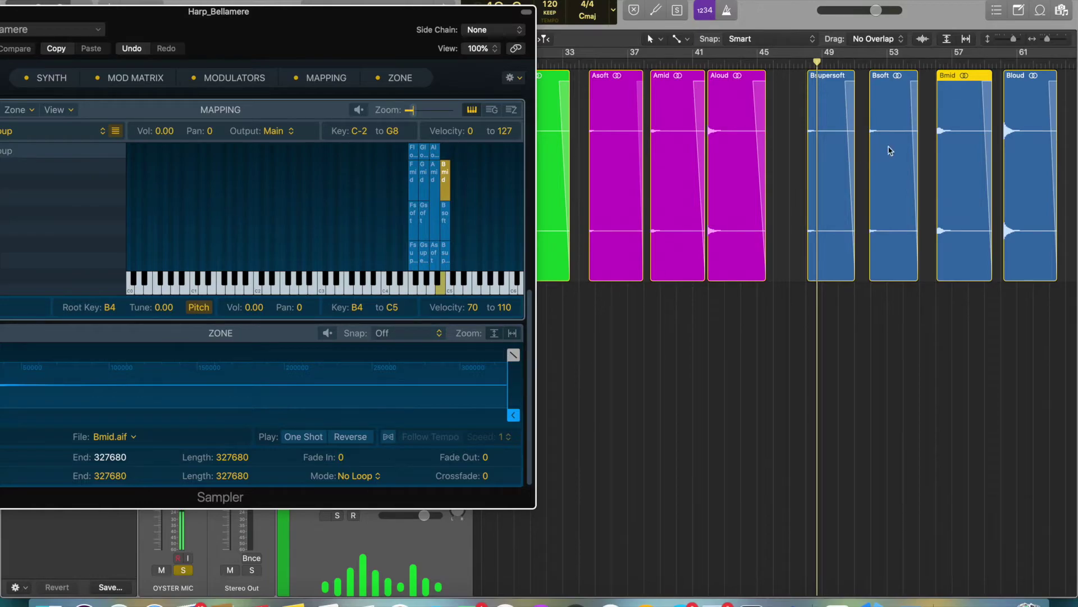
- Move the Sampler window aside to expose and select the four blue B regions
left_click(1025, 170)
scroll(628, 308, "left", 1)
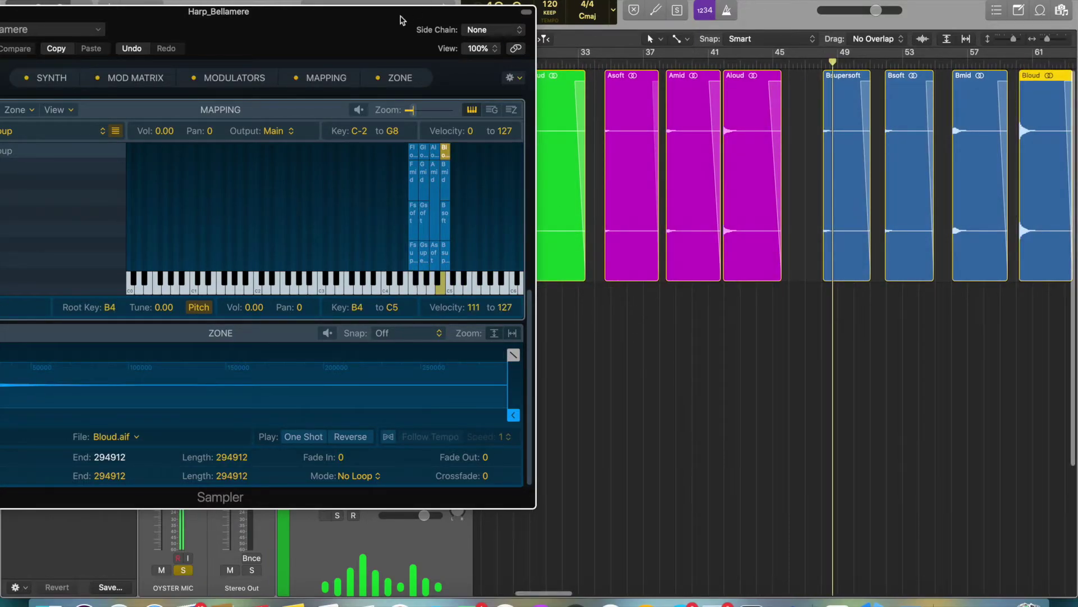
left_click_drag(383, 30, 741, 78)
scroll(983, 309, "right", 5)
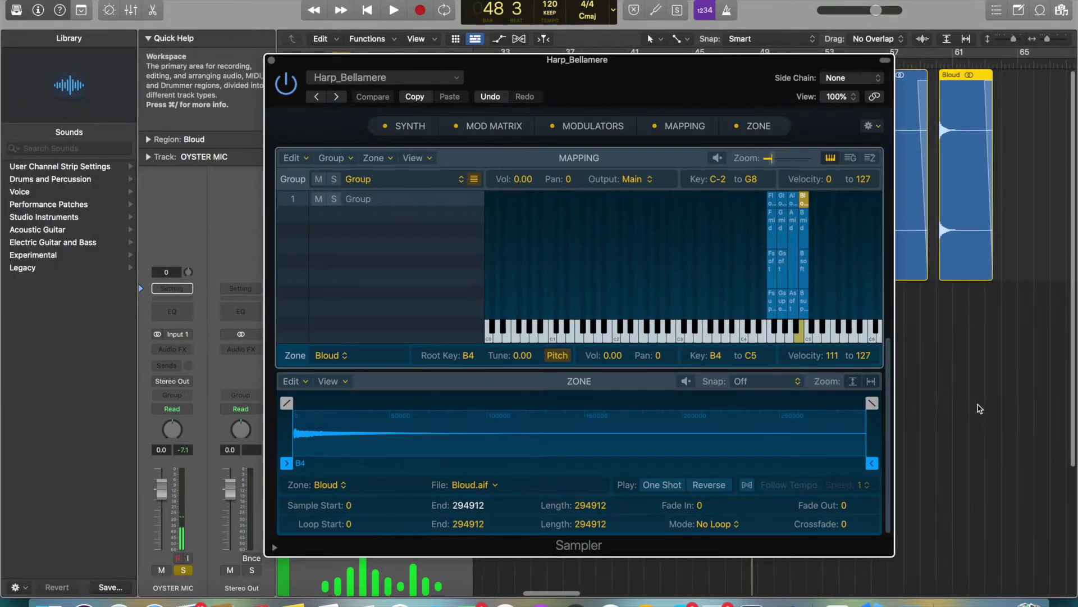
left_click_drag(677, 70, 297, 72)
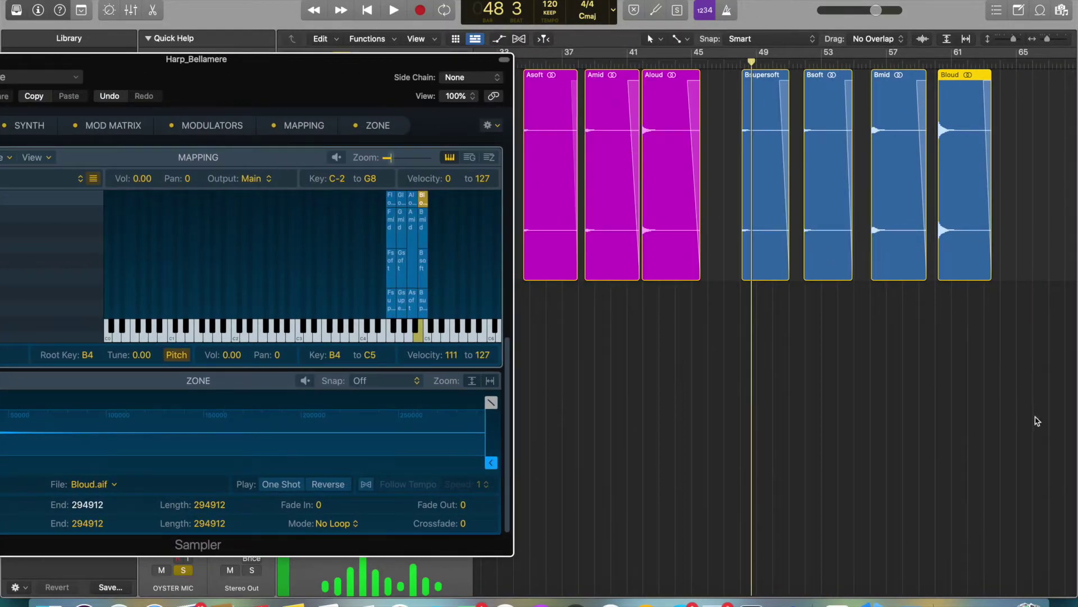
left_click_drag(995, 362, 766, 233)
left_click(147, 1)
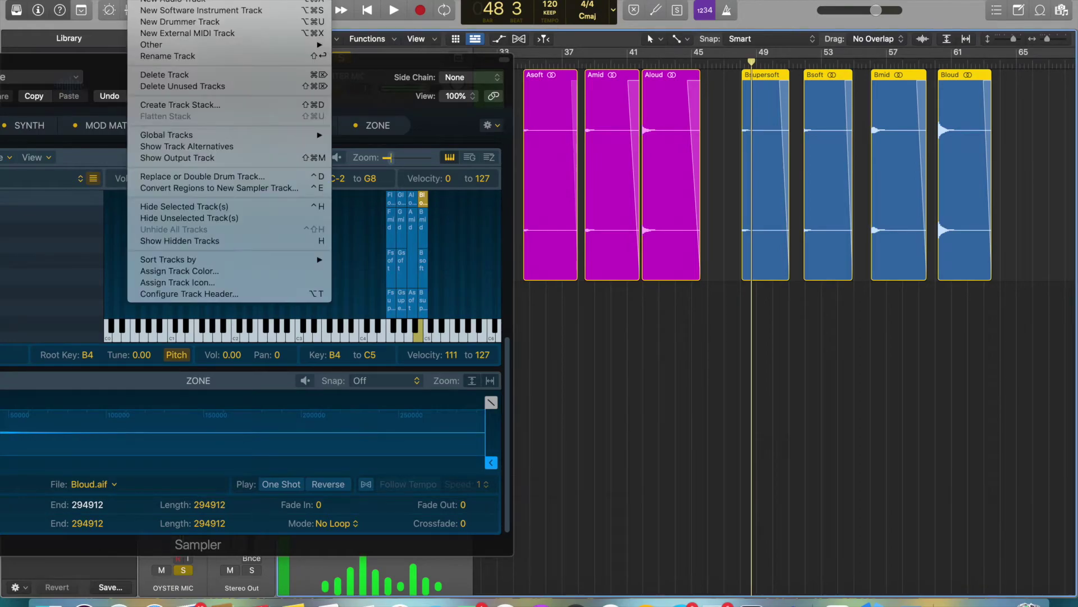
left_click(906, 342)
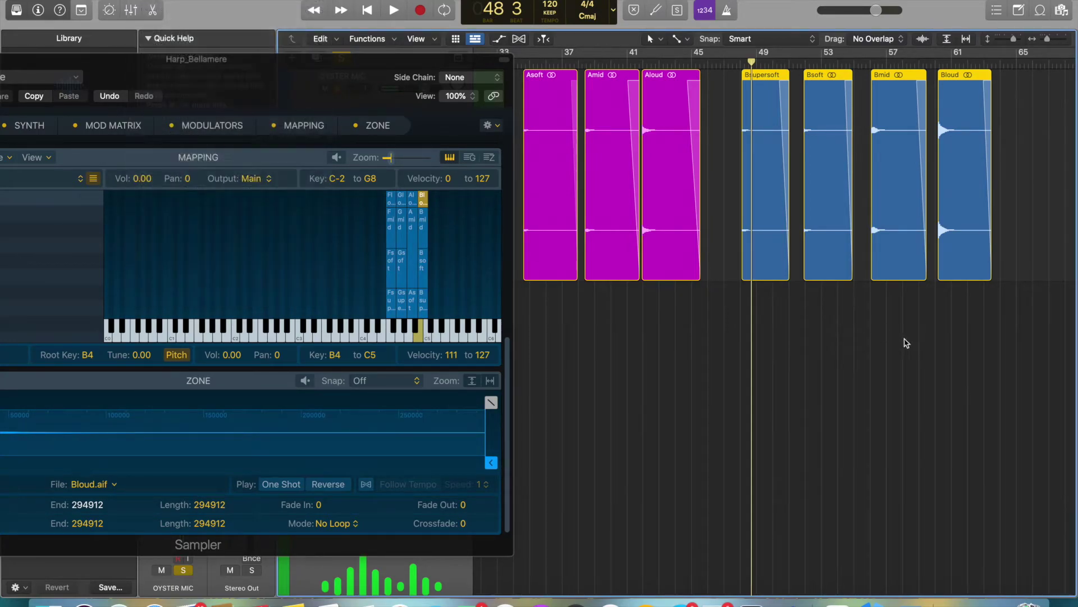
- Colour the four B regions green from the Alt+C palette, then zoom out
key("alt+c")
left_click_drag(1002, 352, 730, 231)
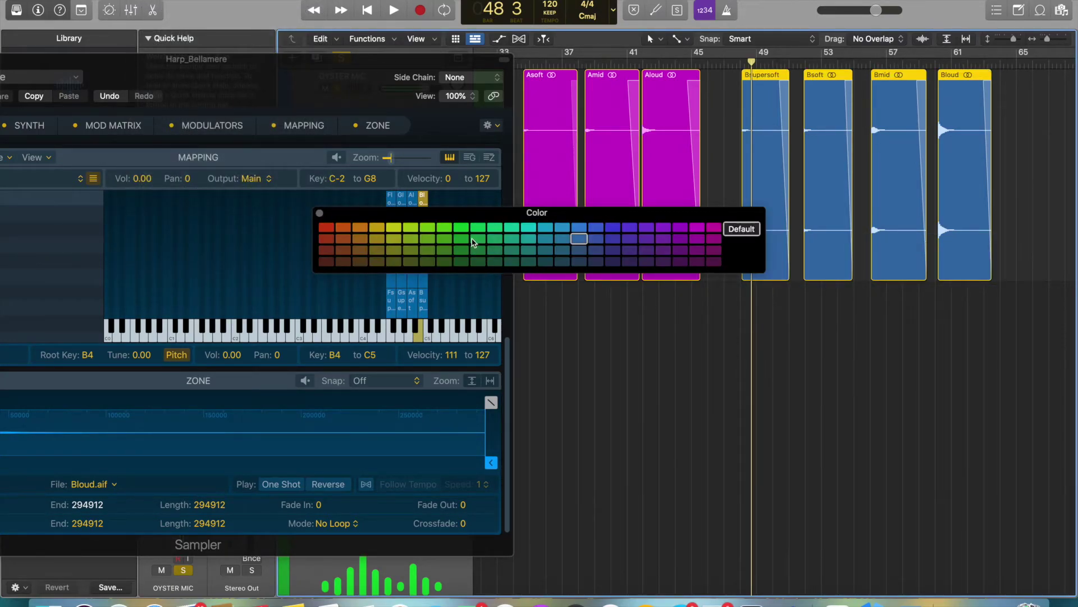
left_click(463, 228)
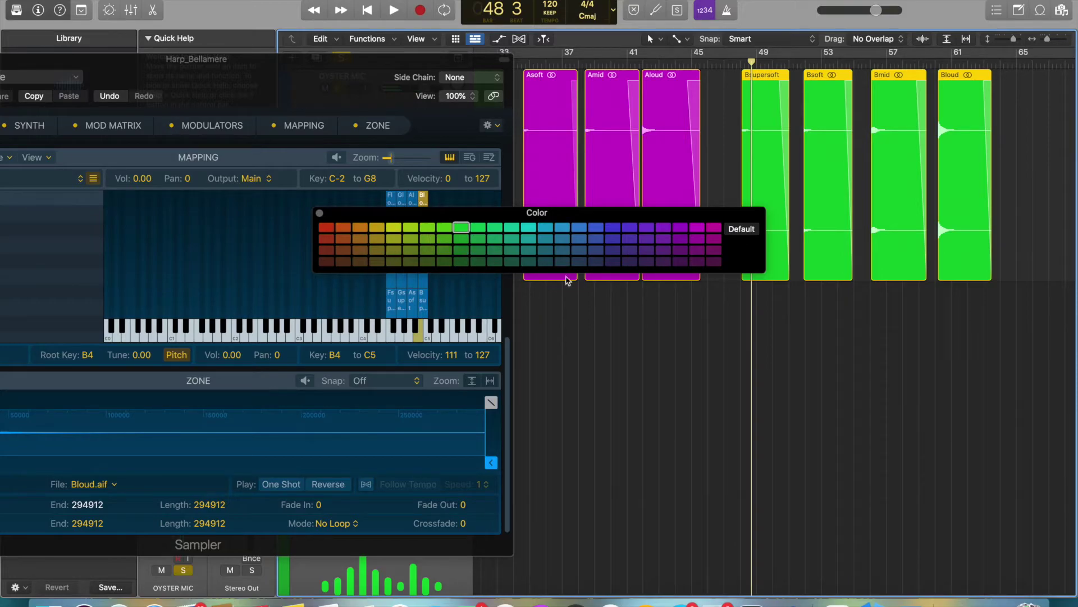
left_click(319, 212)
left_click(645, 318)
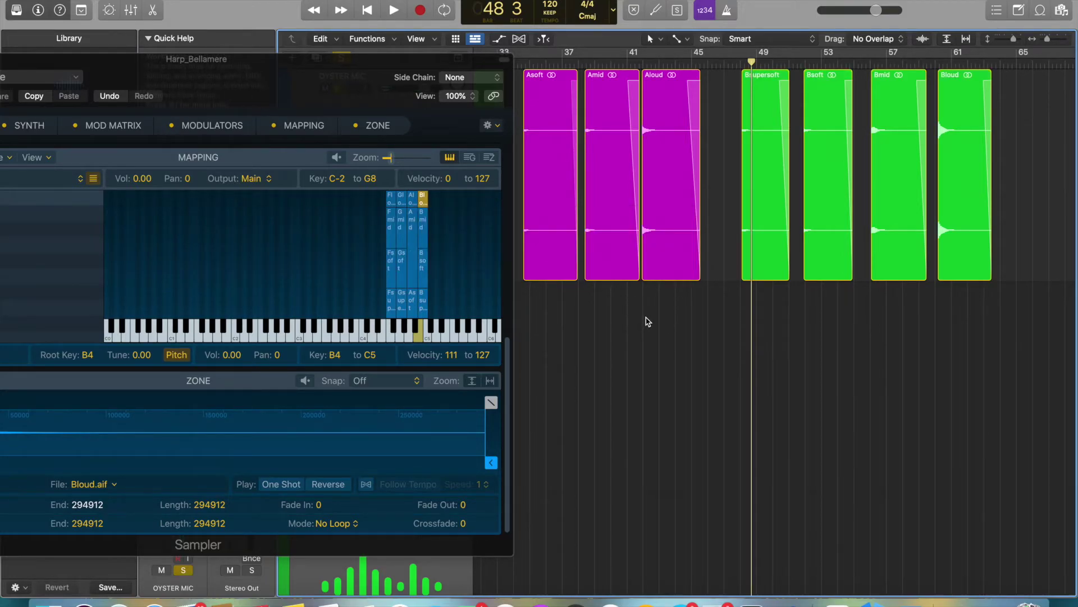
key("z")
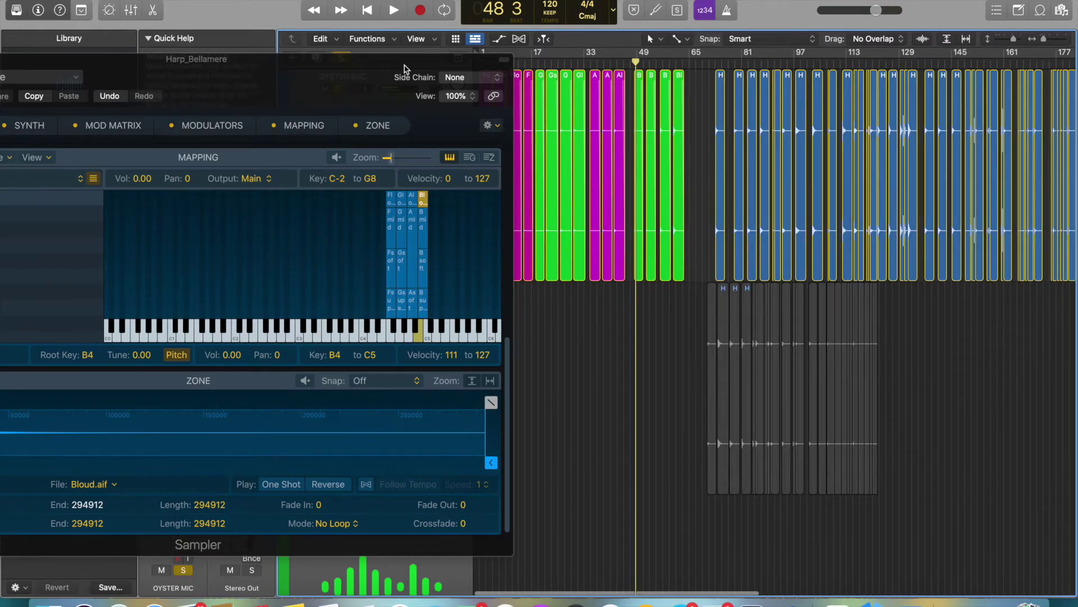
- Reposition the Sampler window back into full view
left_click_drag(404, 69, 307, 146)
scroll(539, 173, "up", 5)
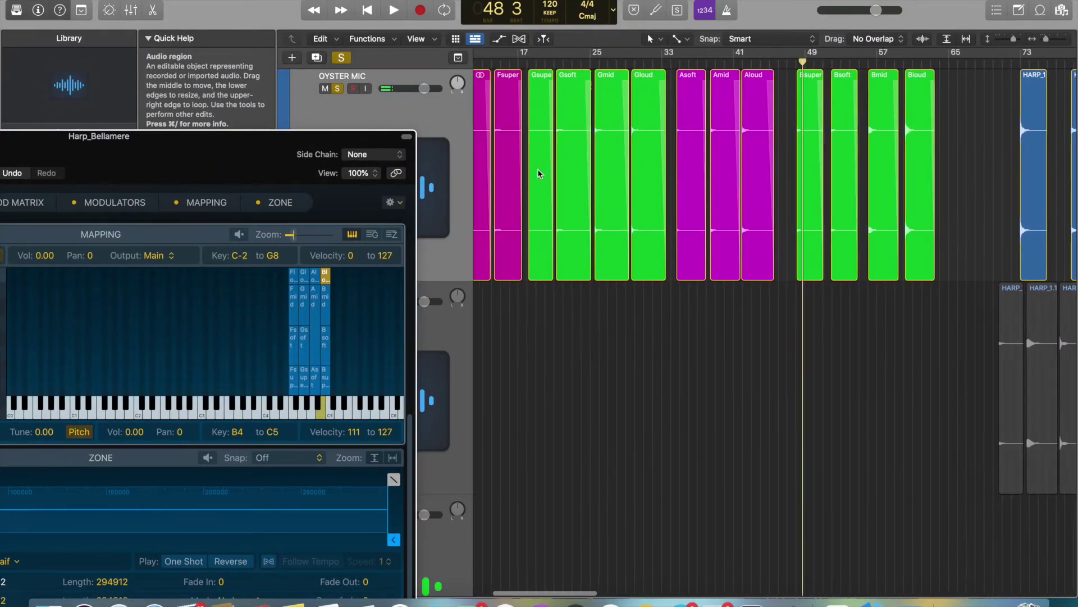
scroll(539, 173, "left", 5)
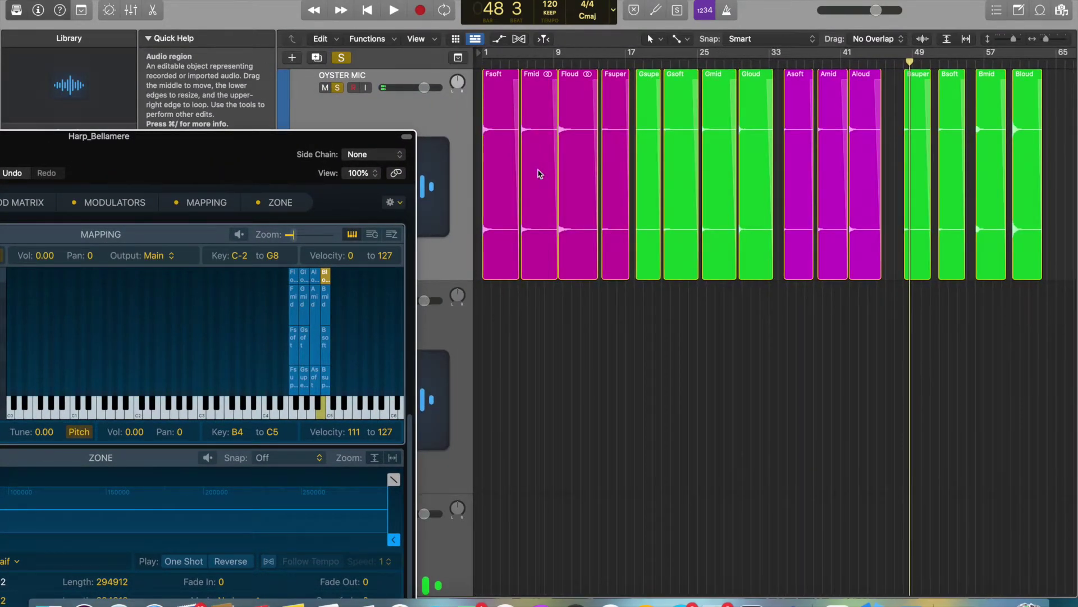
scroll(539, 173, "down", 2)
left_click_drag(180, 159, 627, 43)
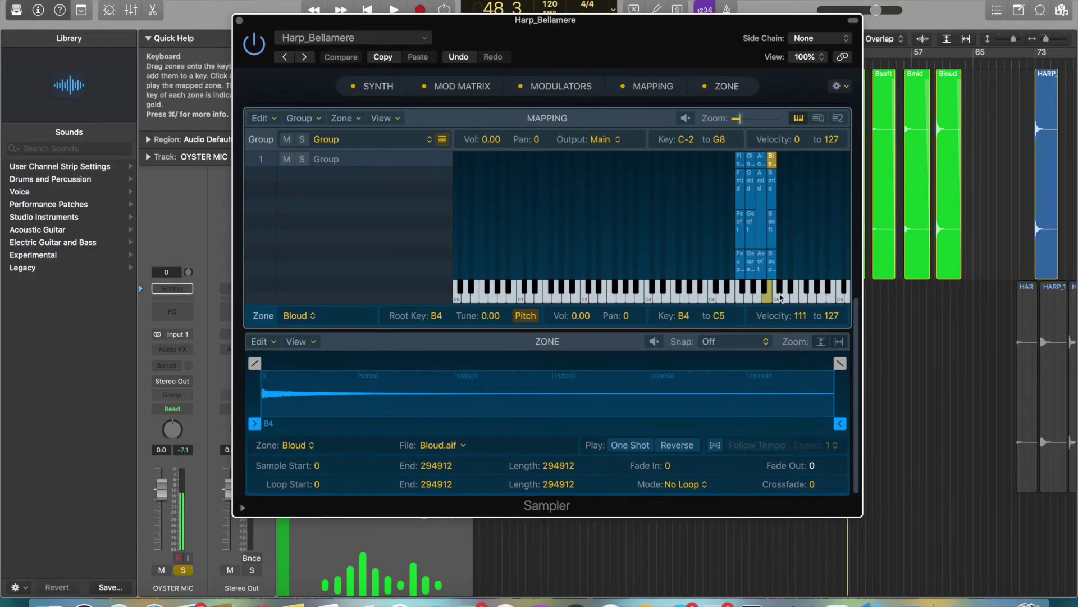
- Select the Bsupersoft zone and apply Edit > Retune to it
left_click(771, 266)
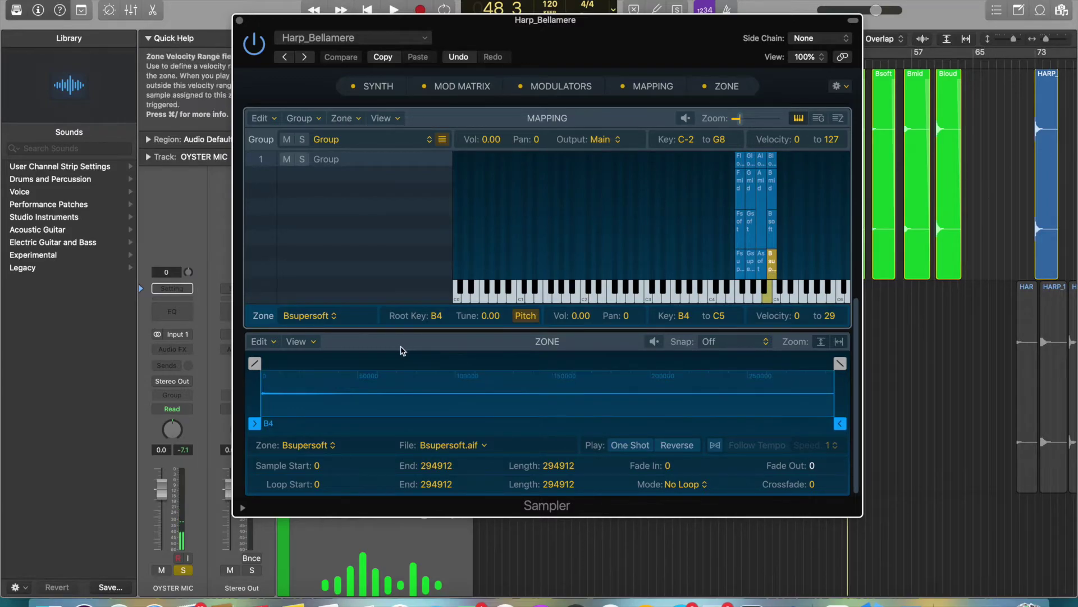
left_click(274, 342)
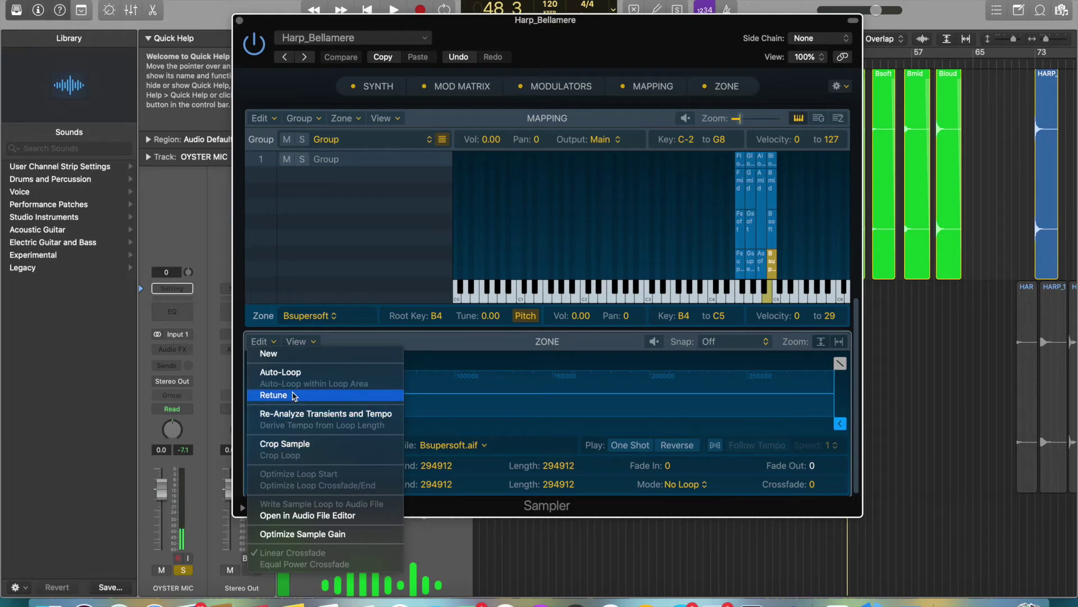
left_click(274, 396)
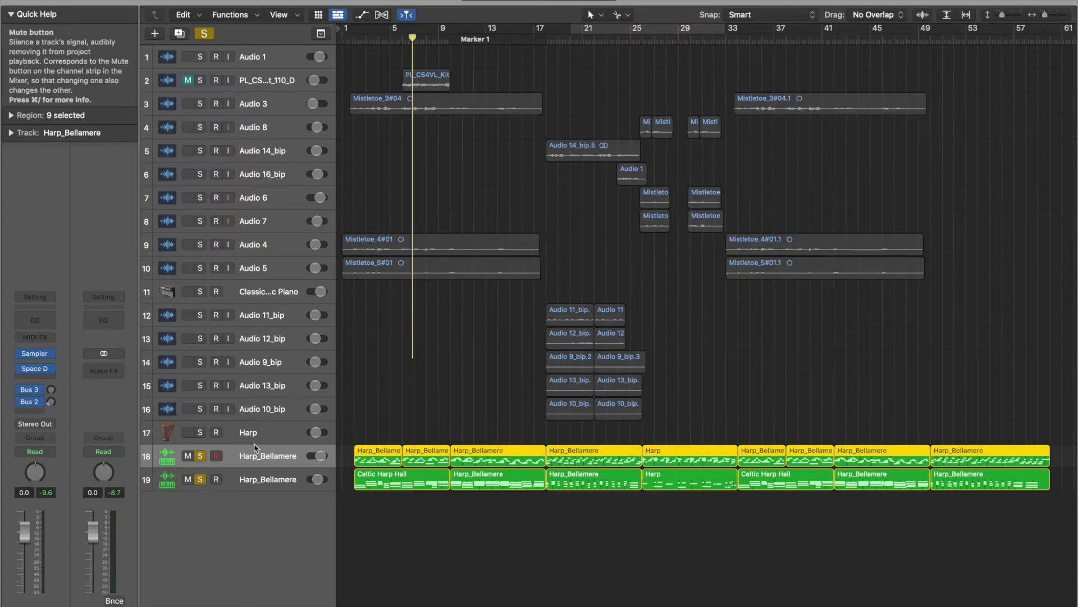
- Show the Mixer and open the Harp_Bellamere track's Sampler instrument
key("x")
scroll(922, 448, "up", 3)
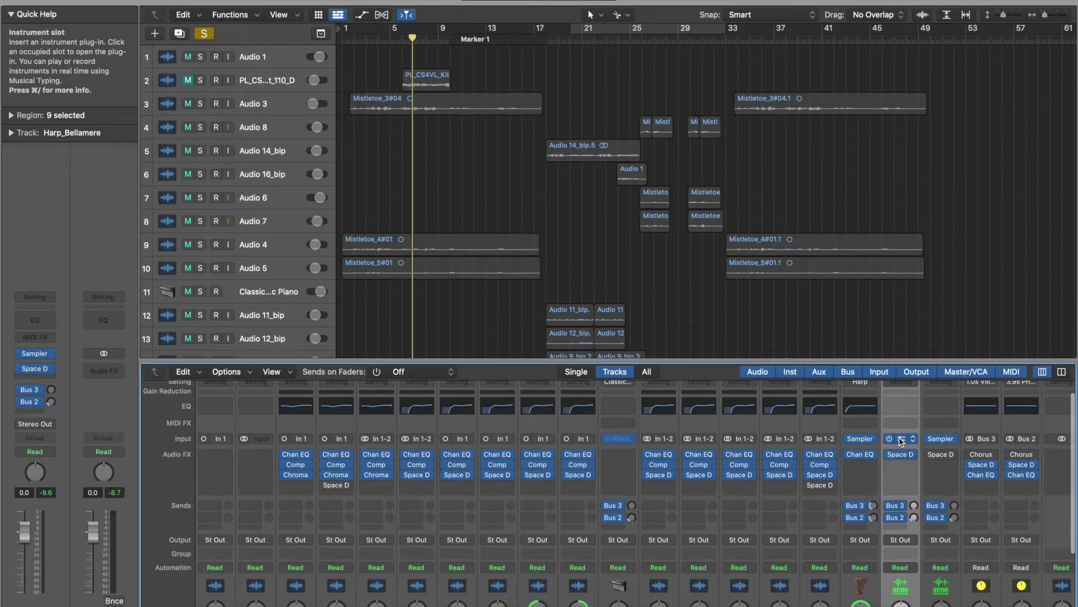
left_click(900, 441)
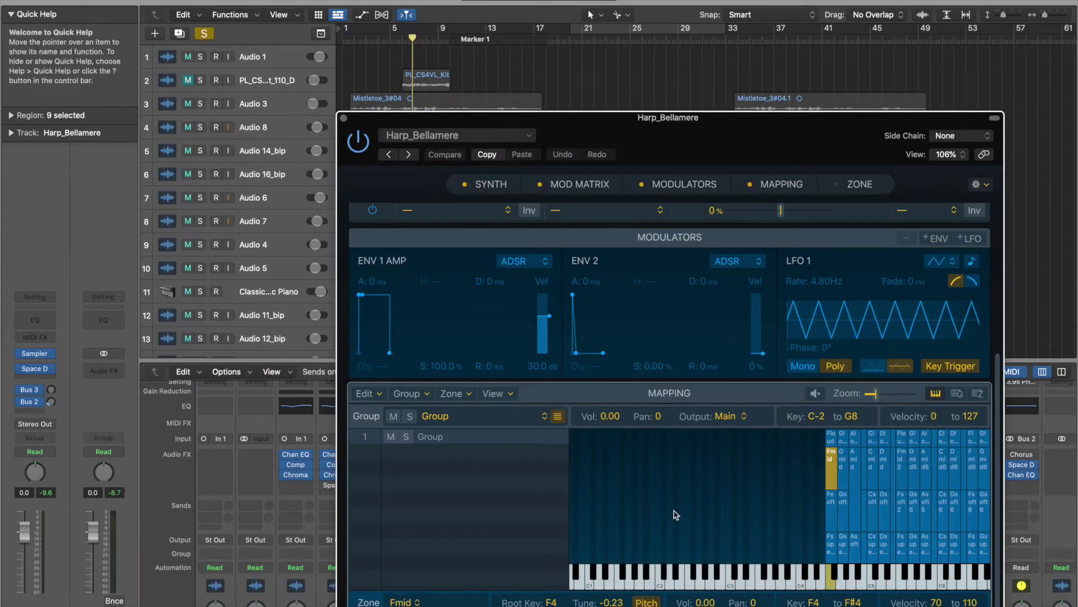
scroll(676, 515, "left", 1)
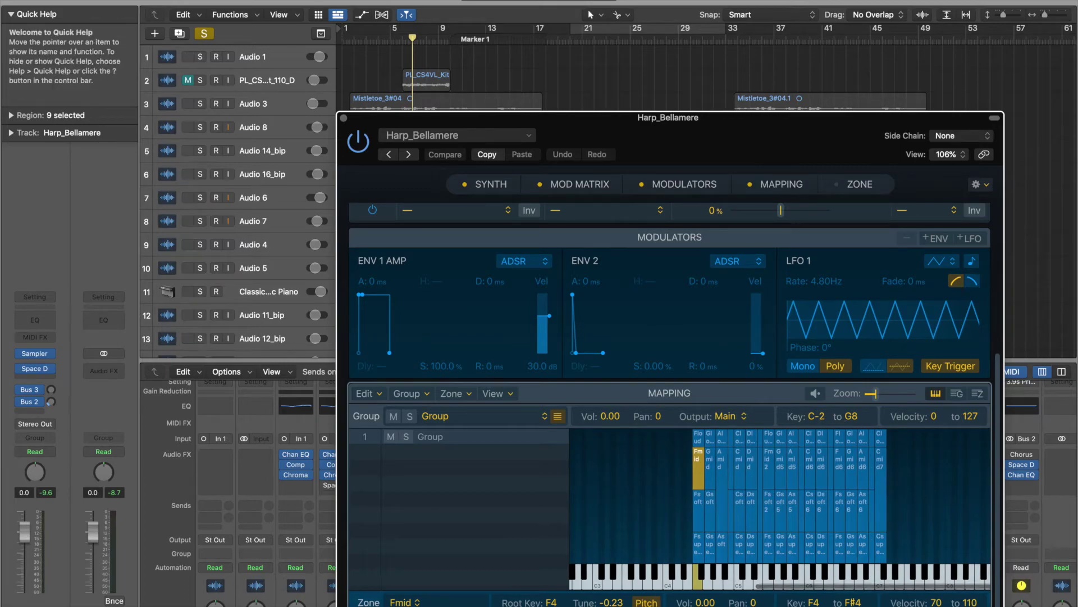
scroll(813, 539, "left", 5)
scroll(812, 560, "right", 6)
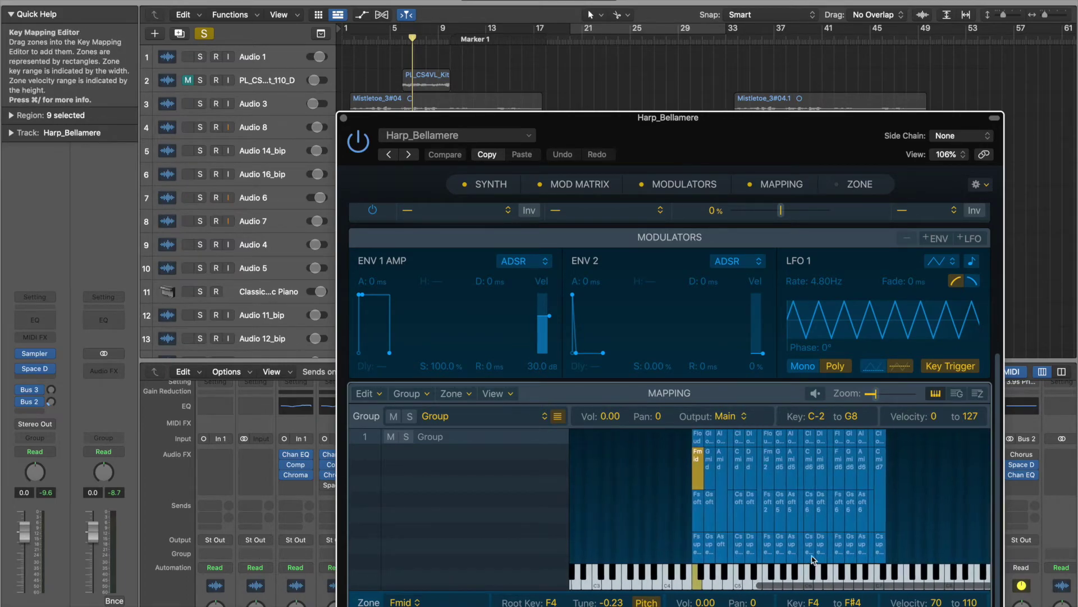
- Audition the Dsoft, Gsoft5, Csoft, Csupersoft, Dsupersoft and Fsoft 2 zones, then close the Sampler
left_click(748, 578)
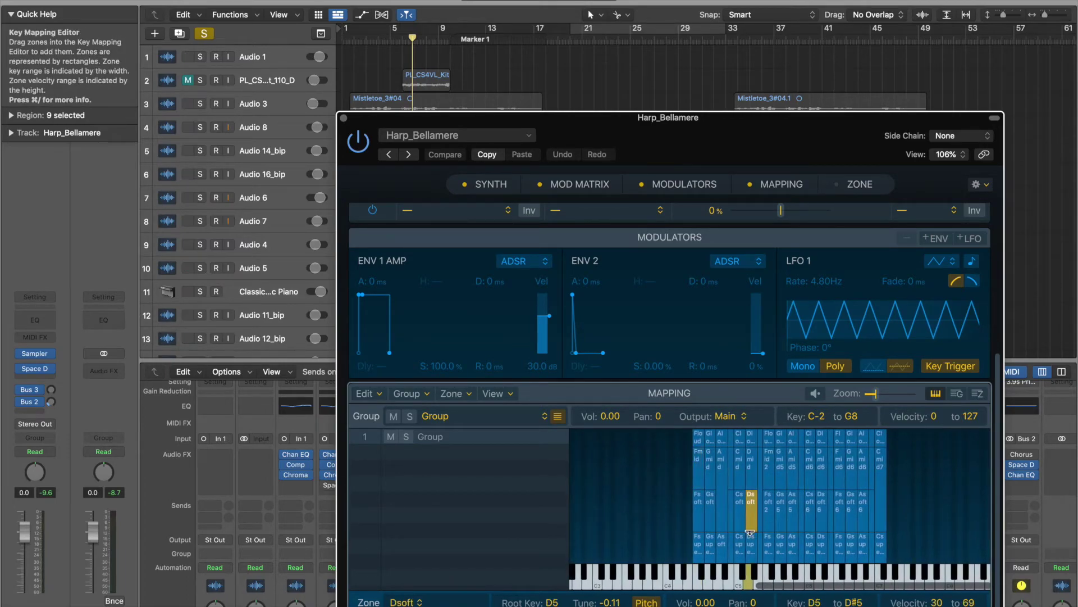
left_click(778, 583)
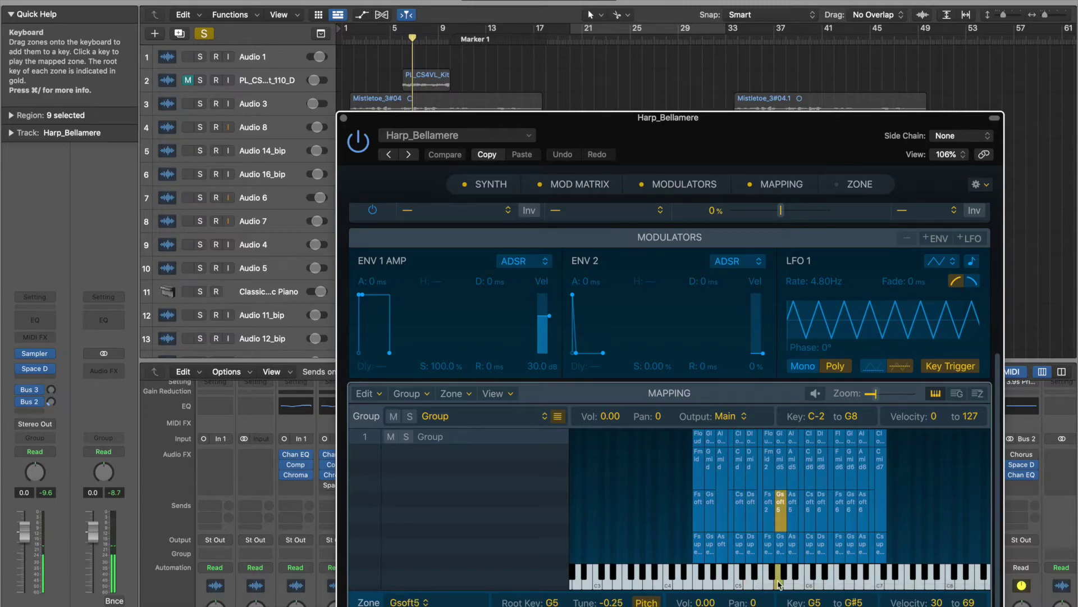
left_click(740, 586)
left_click(746, 586)
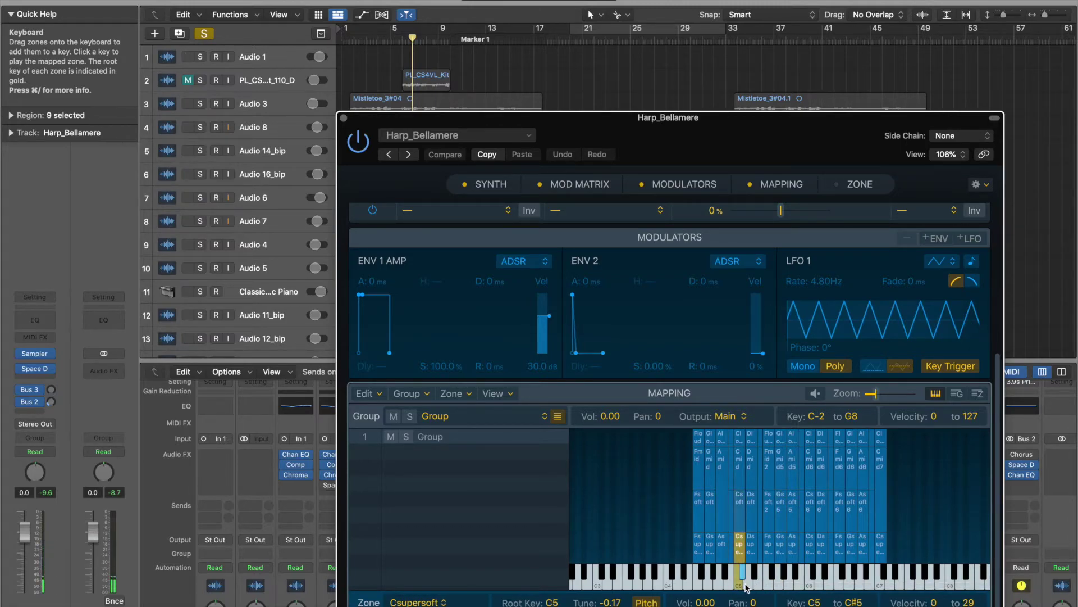
left_click(750, 588)
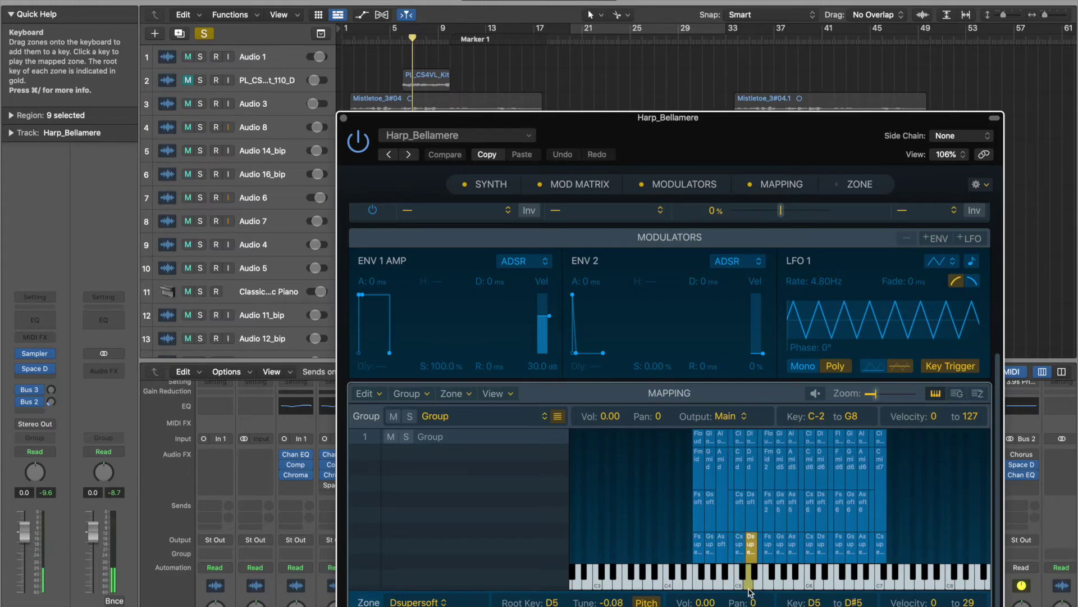
left_click(769, 586)
left_click(776, 586)
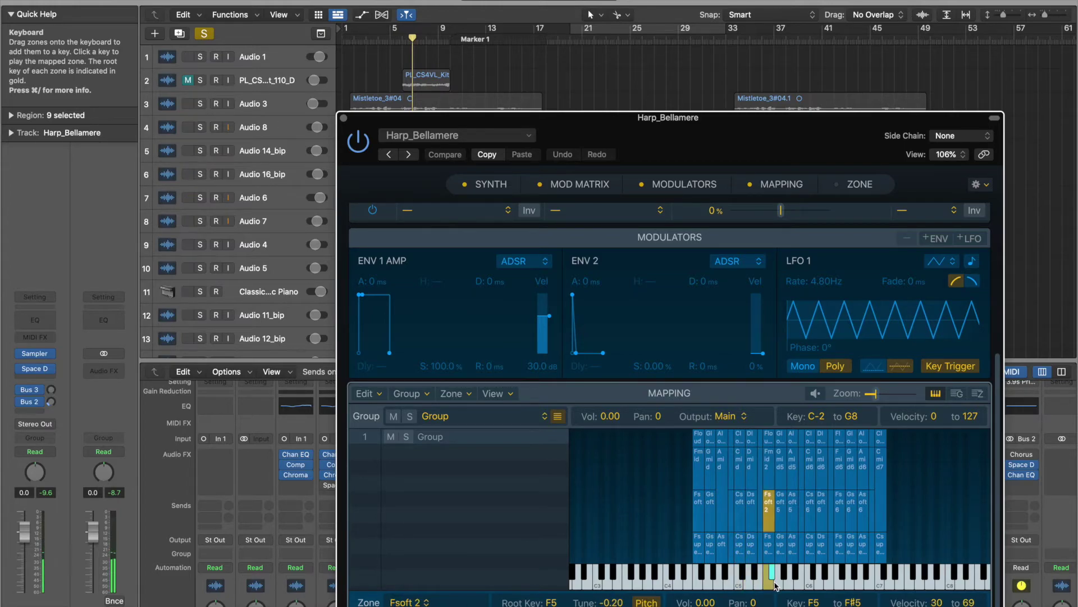
left_click(344, 118)
- Return the playhead to the start and play back the two Harp_Bellamere tracks
scroll(517, 207, "down", 5)
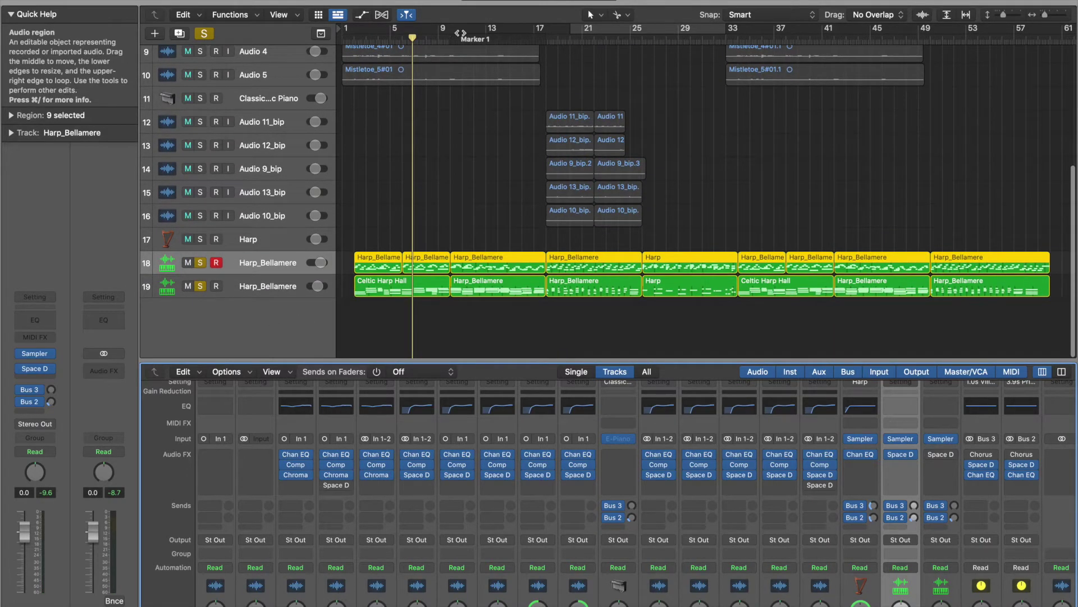
left_click(367, 1)
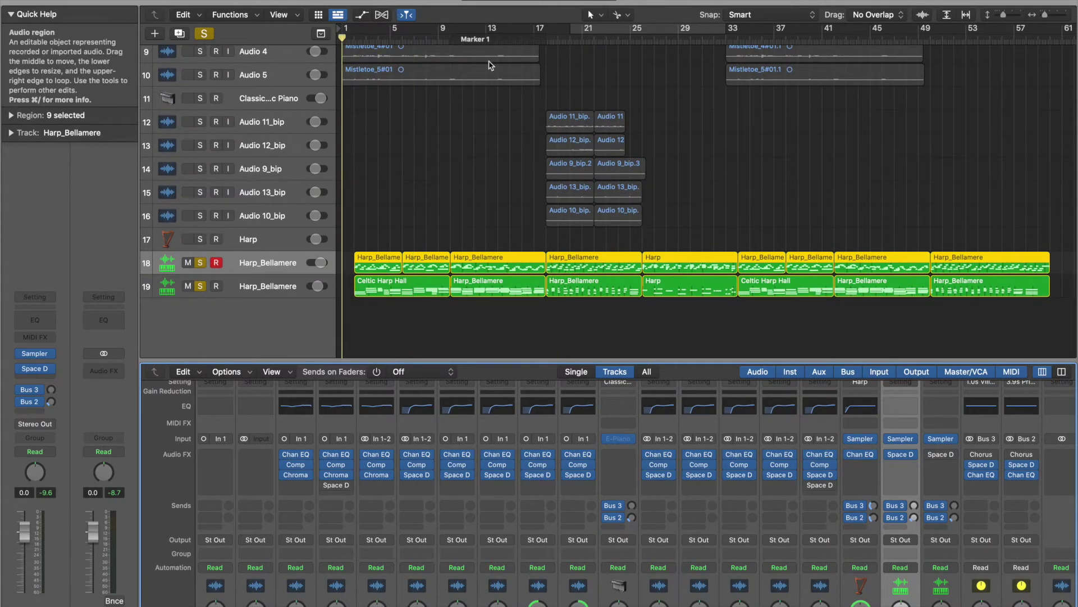
key("space")
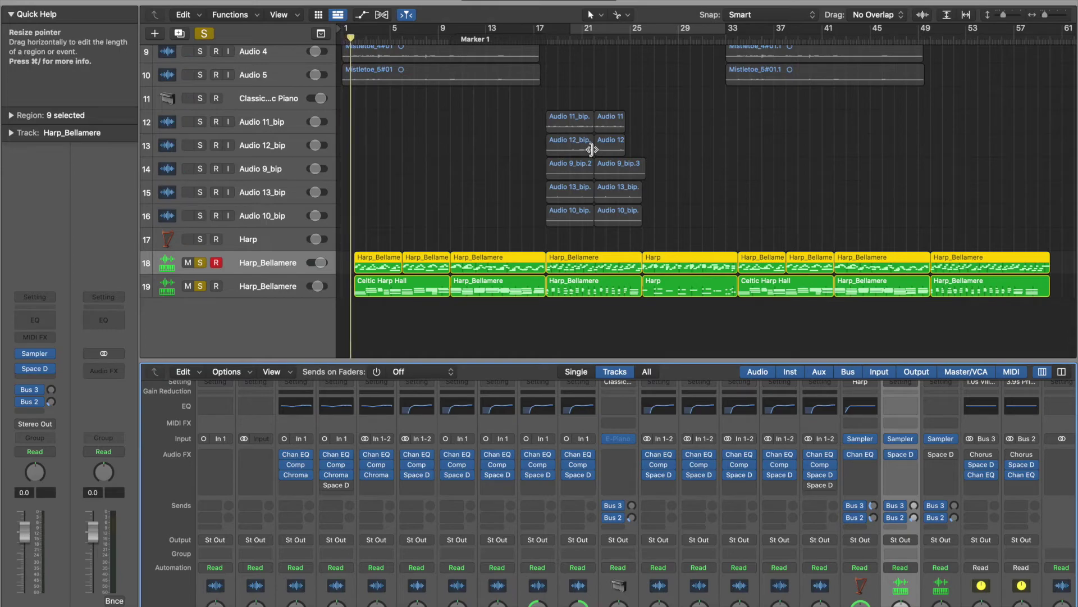